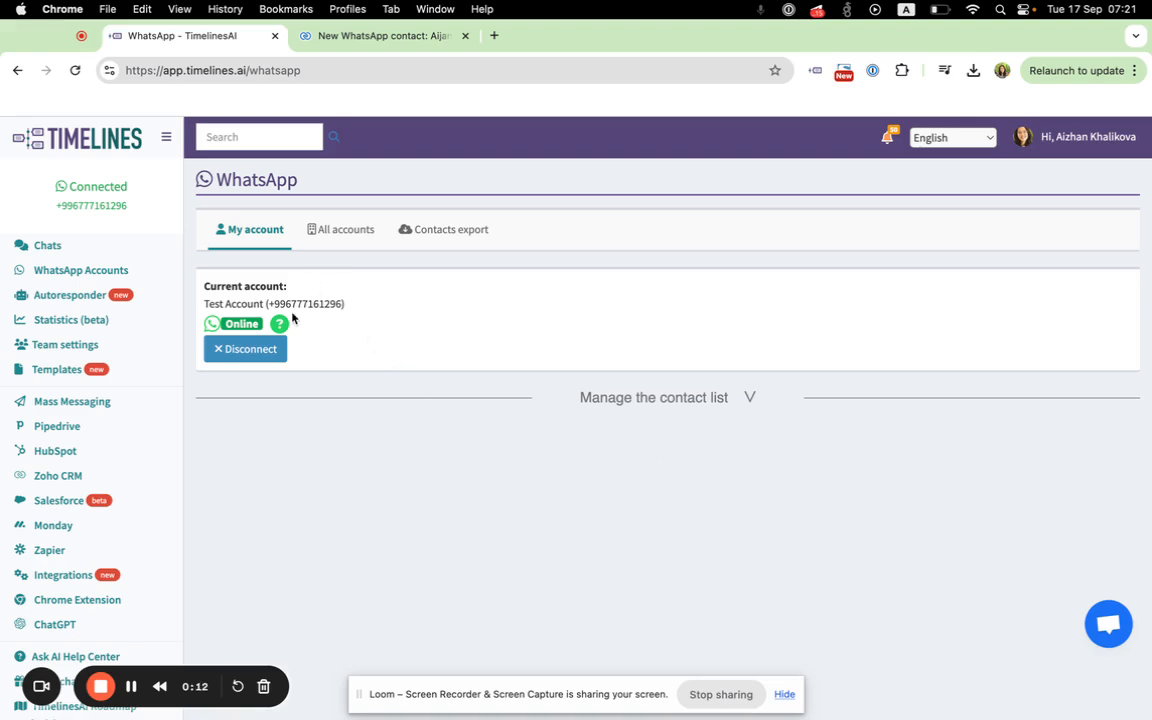
Step: View the Zoho CRM integration settings in TimelinesAI, and switch to Zoho CRM to open its workflow rules
{"action": "left_click", "coordinate": [61, 478]}
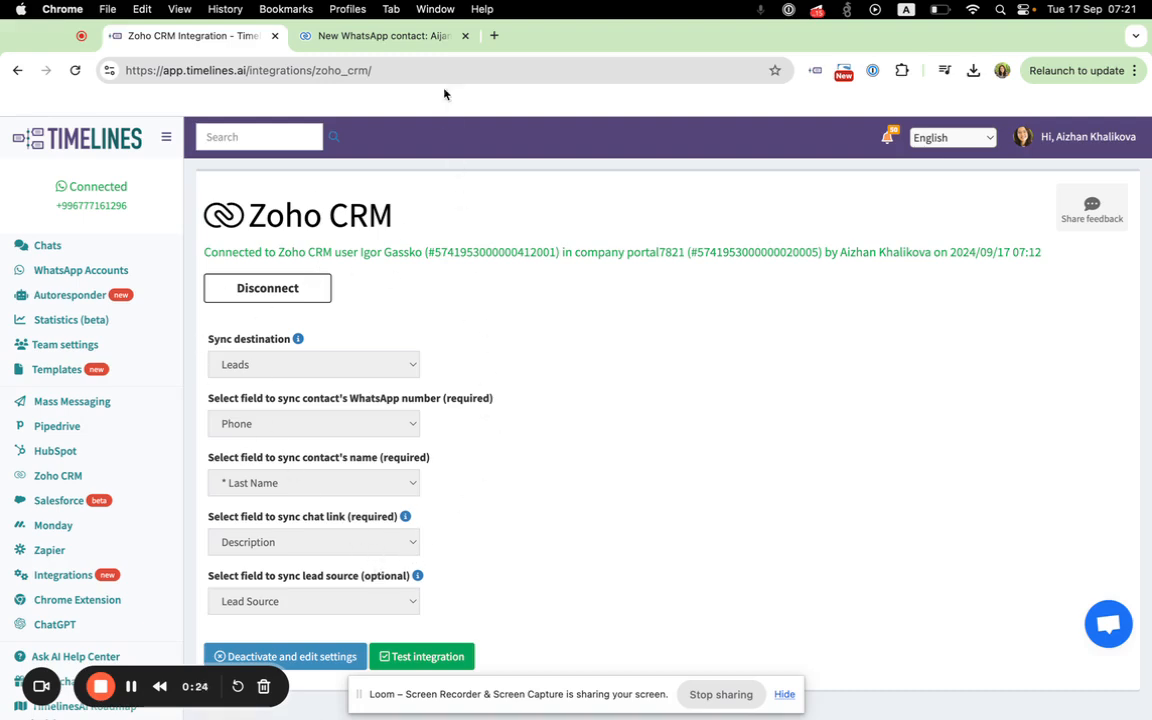
{"action": "left_click", "coordinate": [430, 44]}
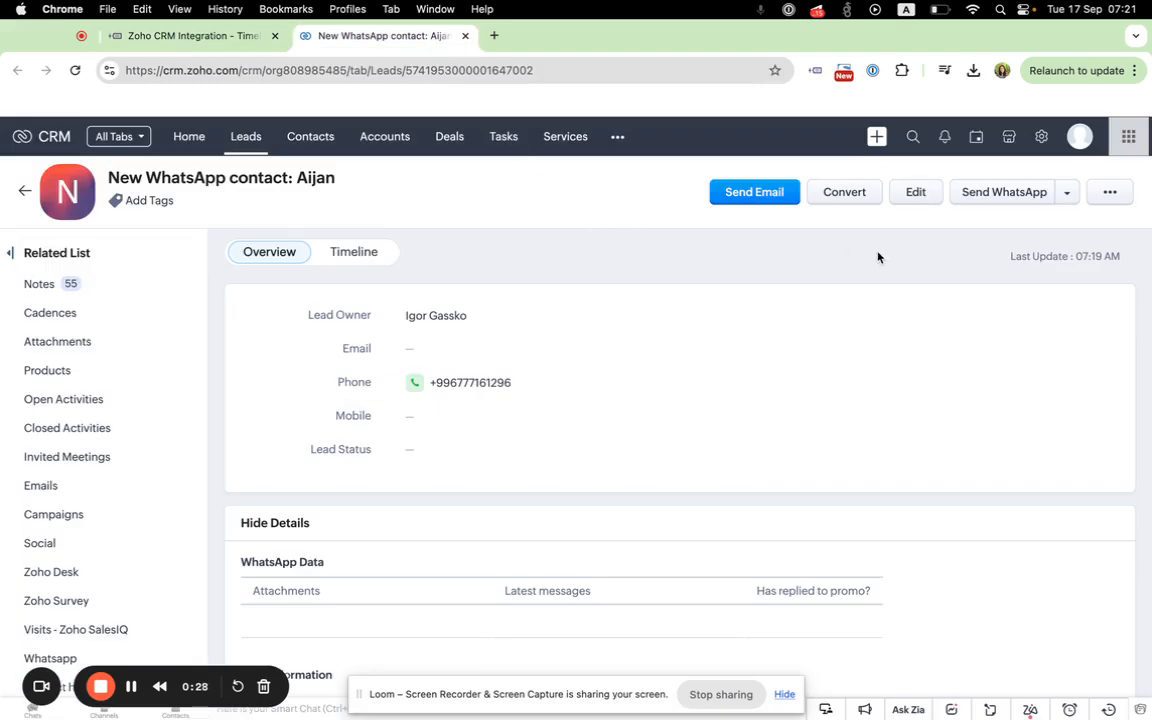
{"action": "left_click", "coordinate": [1042, 140]}
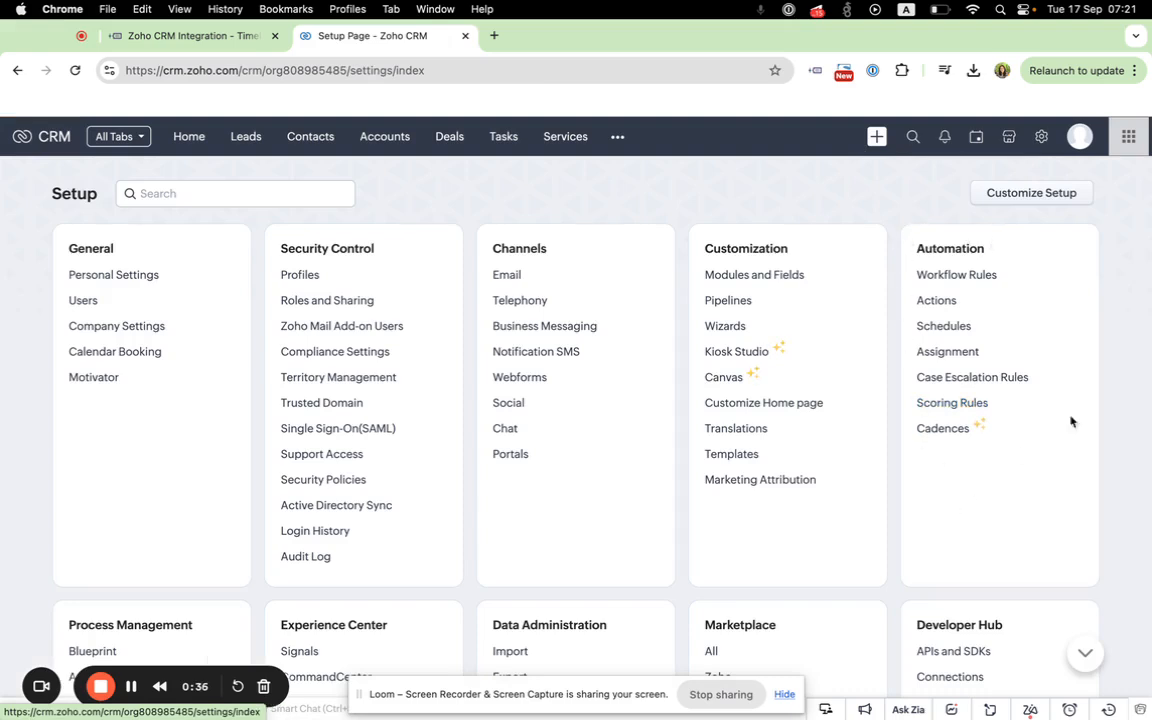
{"action": "left_click", "coordinate": [990, 281]}
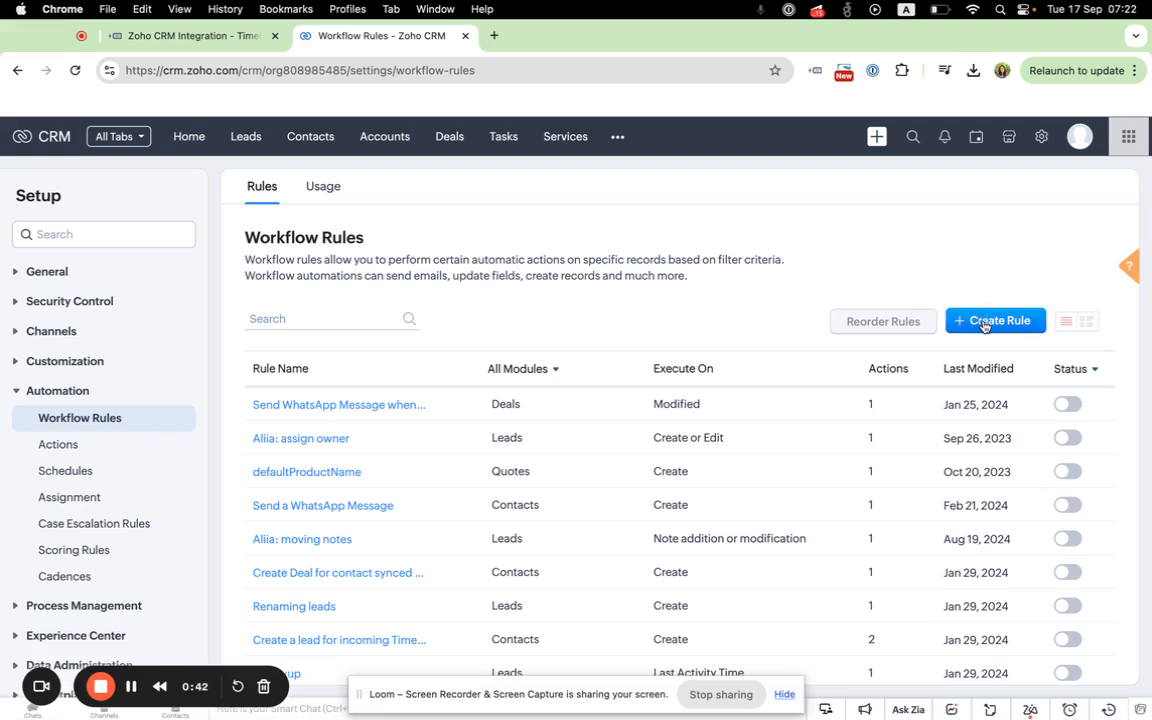
Step: Create a new workflow rule for the Leads module and name it "New Lead"
{"action": "left_click", "coordinate": [984, 322]}
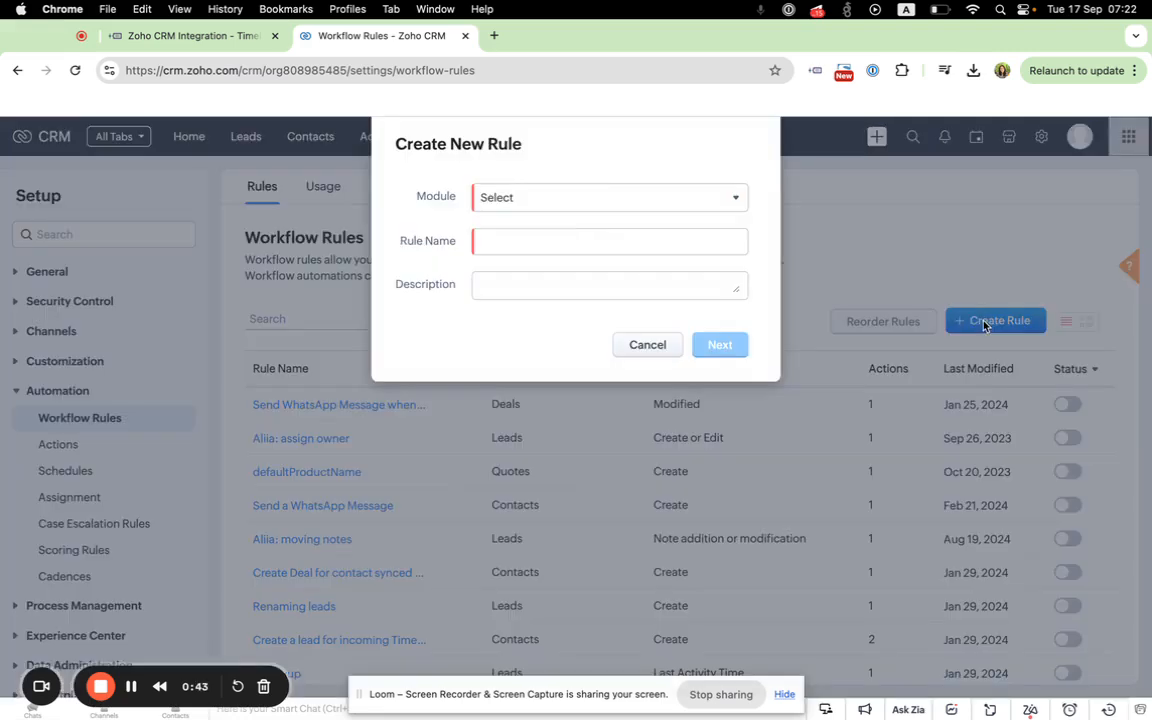
{"action": "left_click", "coordinate": [519, 203]}
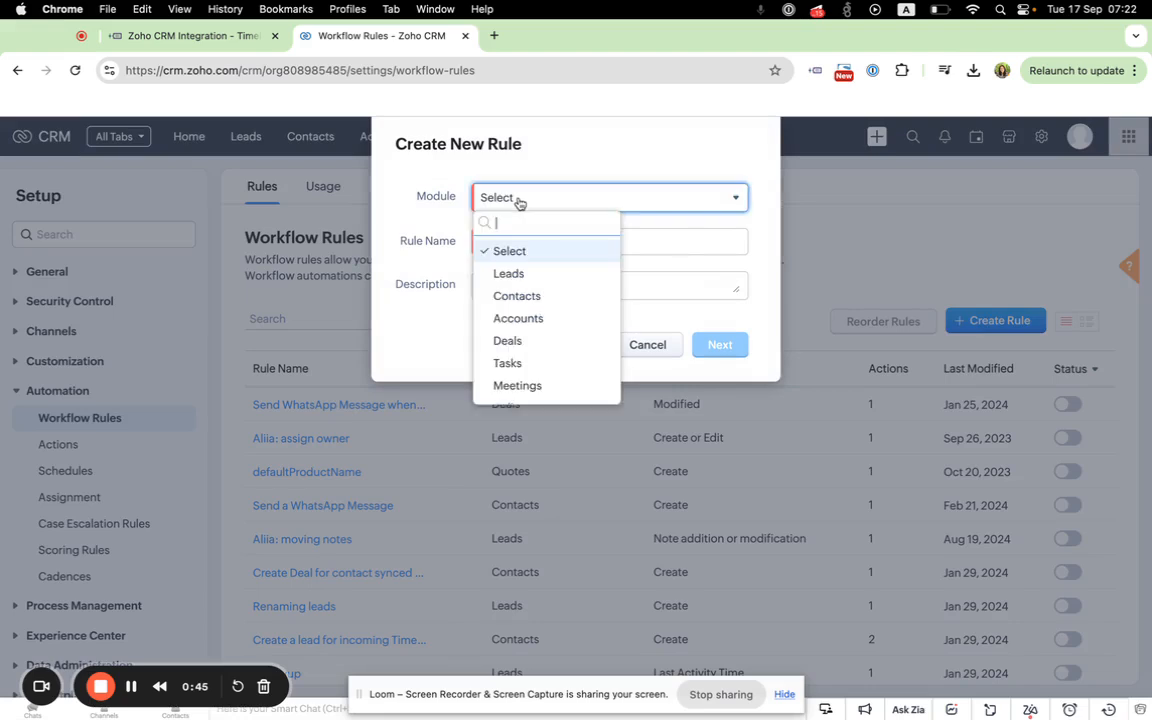
{"action": "left_click", "coordinate": [519, 278]}
{"action": "left_click", "coordinate": [487, 242]}
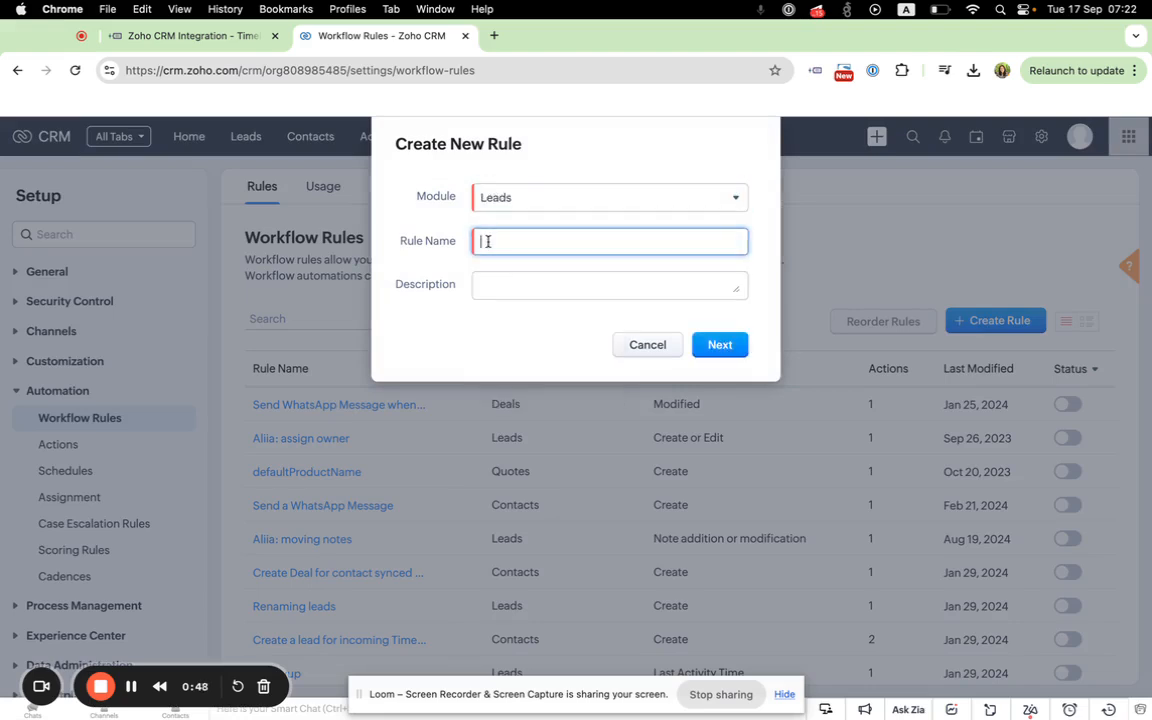
{"action": "type", "text": "New Lead"}
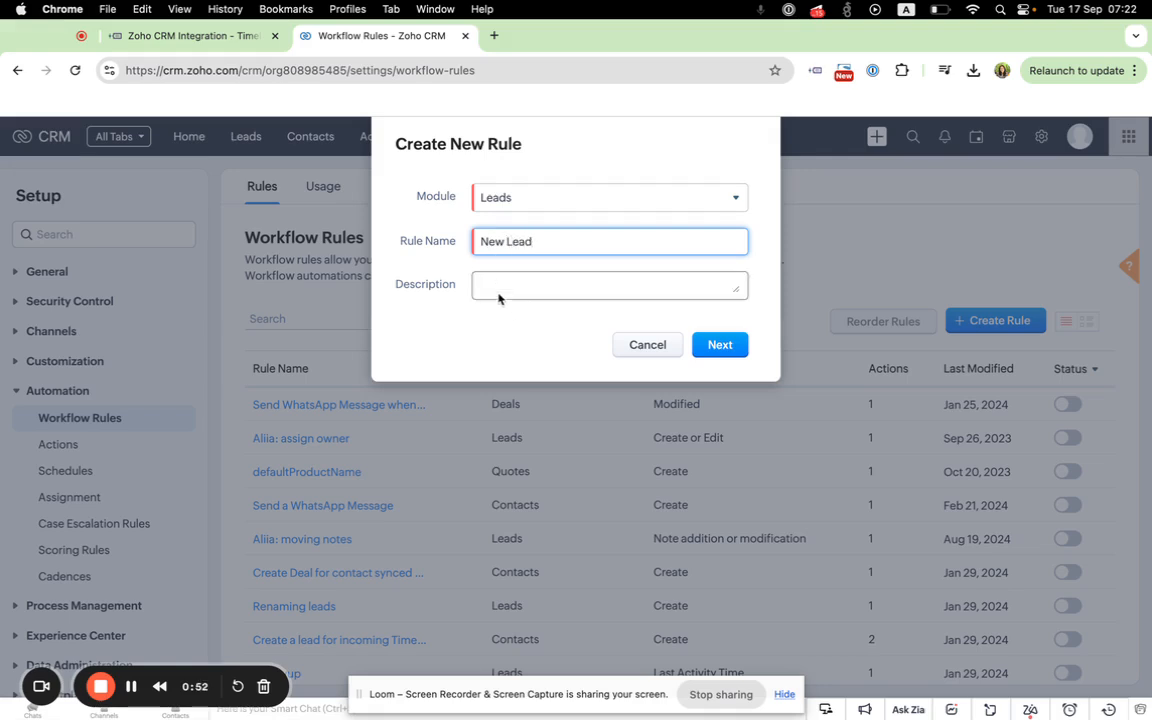
Step: Describe the rule as "Send automated WhatsApp messages to new Leads" and continue to its workflow setup
{"action": "left_click", "coordinate": [496, 286]}
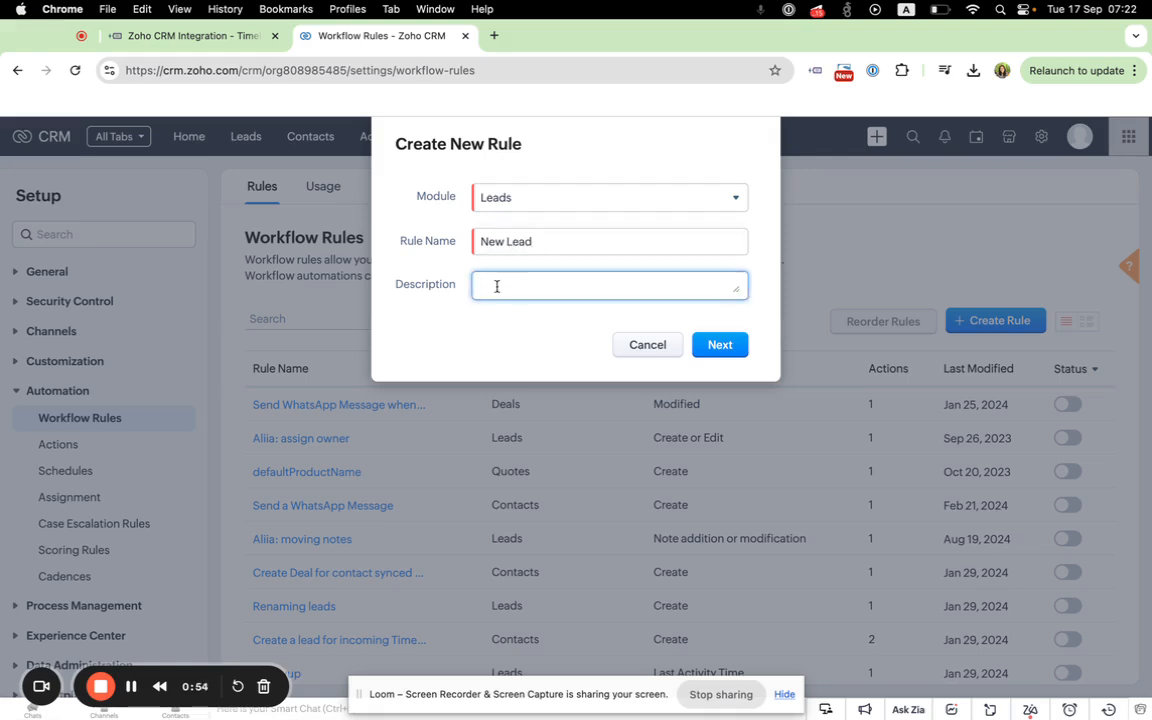
{"action": "type", "text": "Send automated WhatsApp m"}
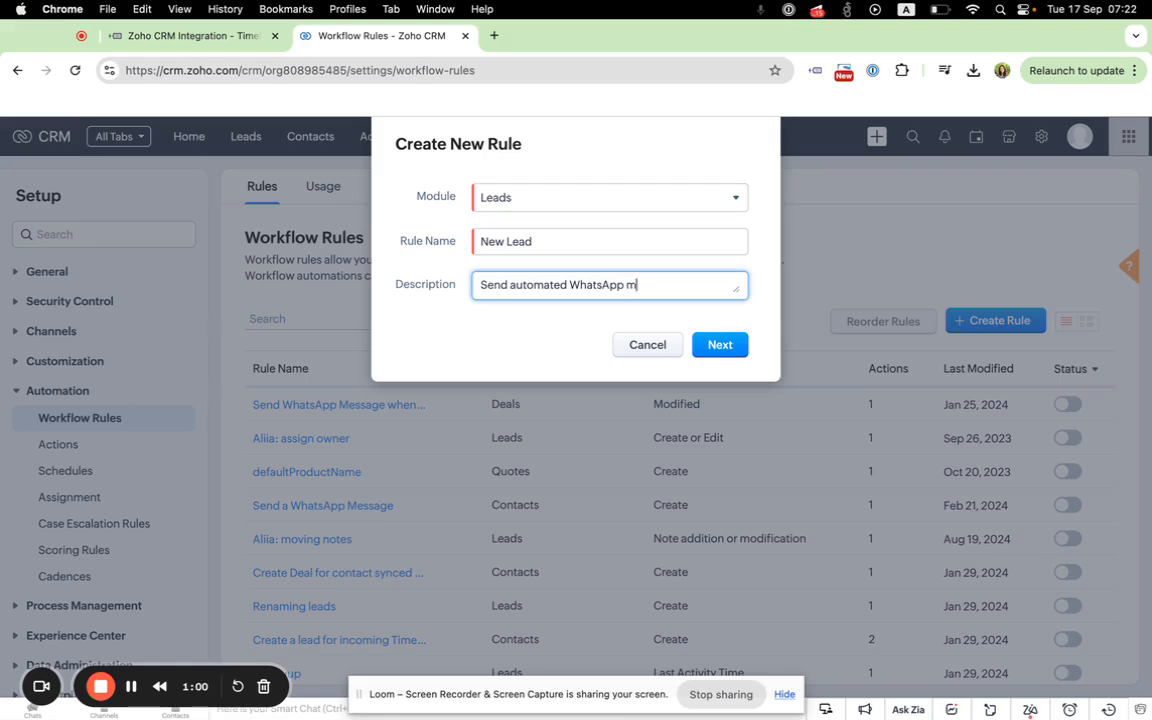
{"action": "type", "text": "esssages to new Leads"}
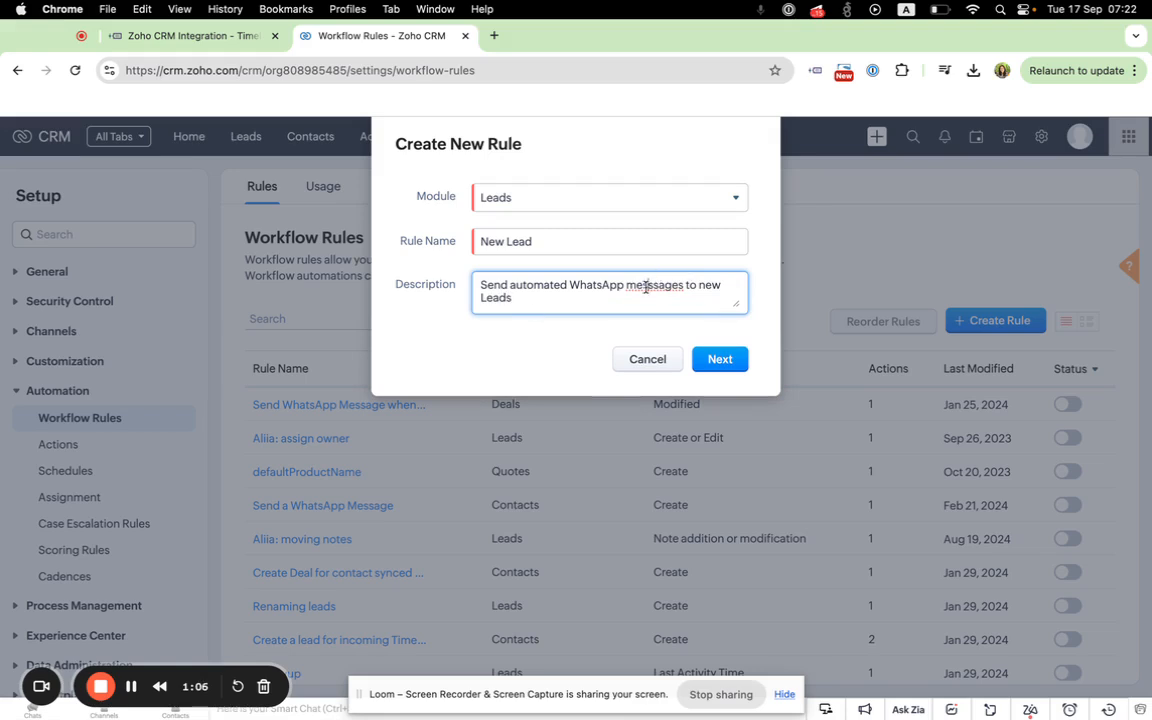
{"action": "left_click", "coordinate": [722, 362]}
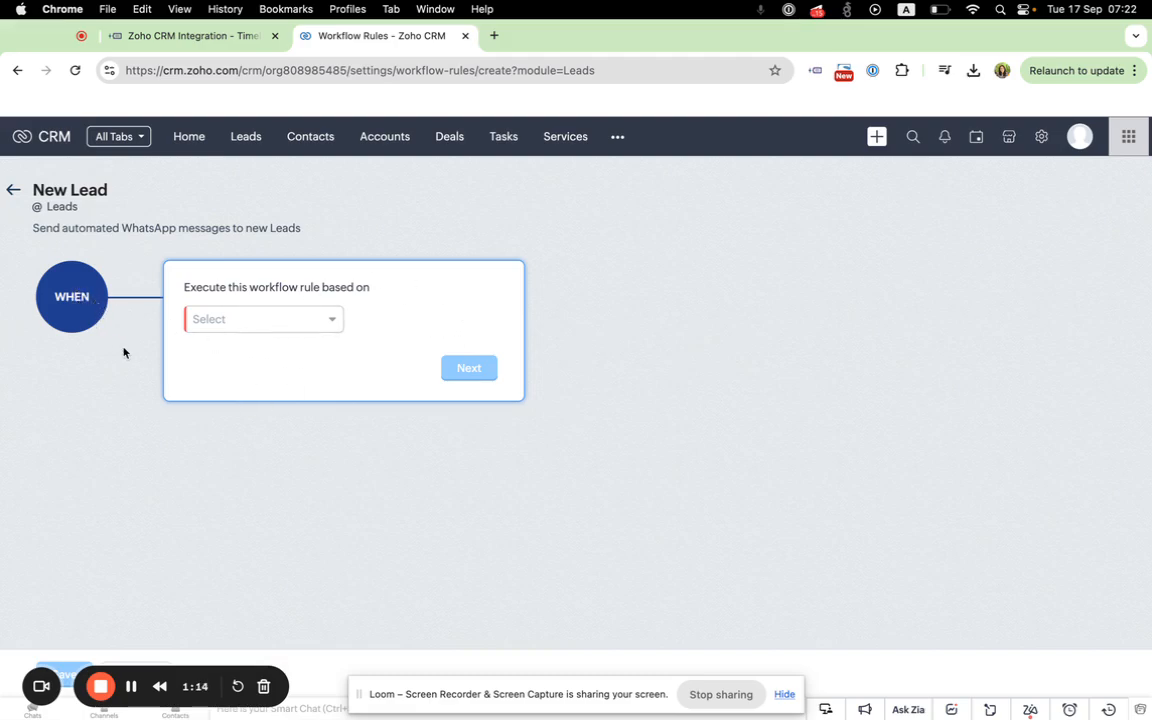
Step: Trigger the rule on the record action Create and continue to the condition
{"action": "left_click", "coordinate": [289, 324]}
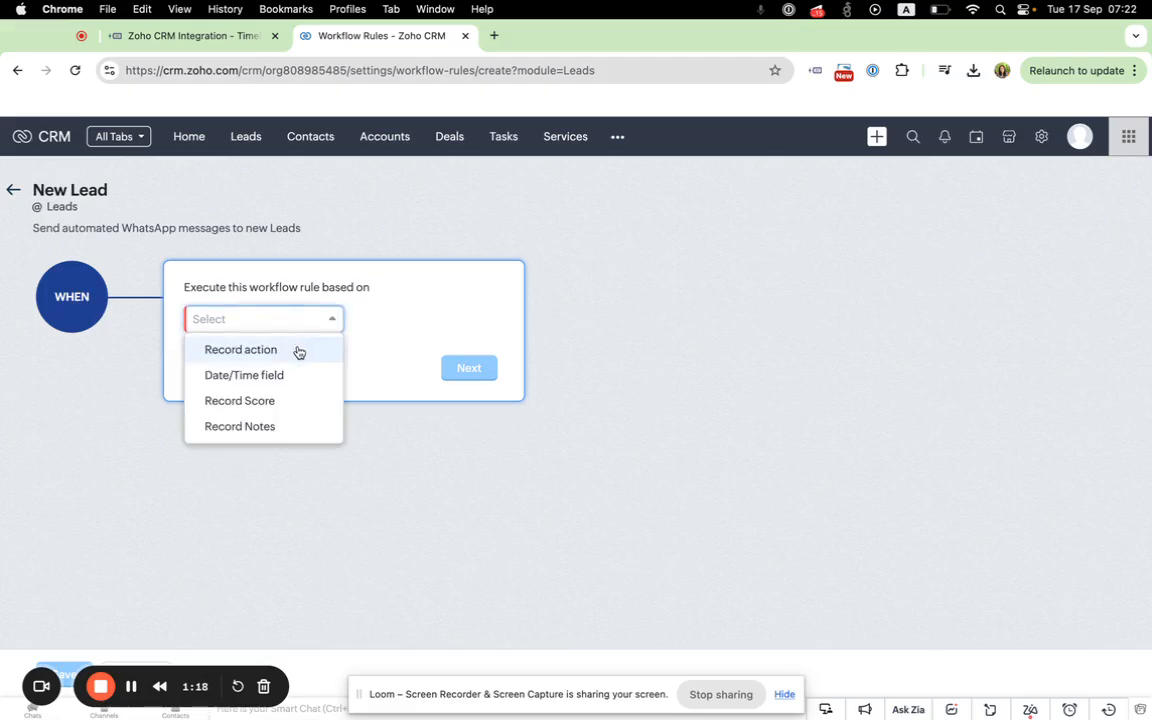
{"action": "left_click", "coordinate": [297, 351]}
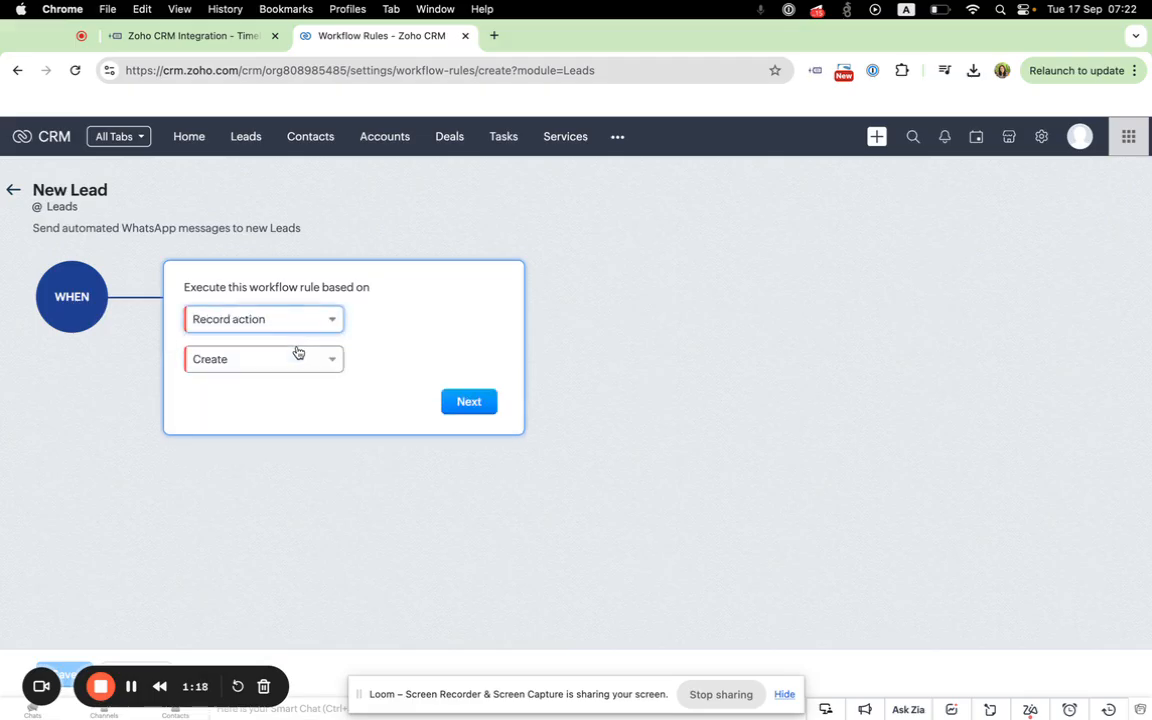
{"action": "left_click", "coordinate": [465, 404]}
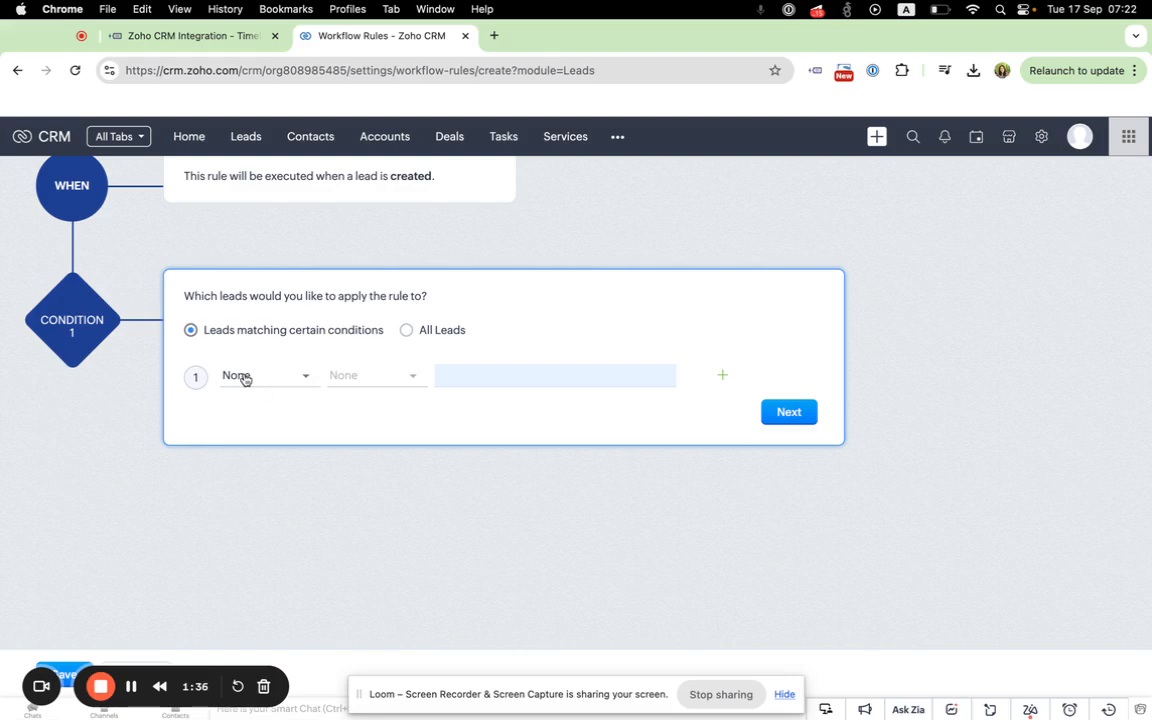
Step: Choose Lead Source as the field for the rule's first condition criterion
{"action": "left_click", "coordinate": [247, 377]}
{"action": "left_click", "coordinate": [333, 350]}
{"action": "left_click", "coordinate": [249, 377]}
{"action": "type", "text": "Leads"}
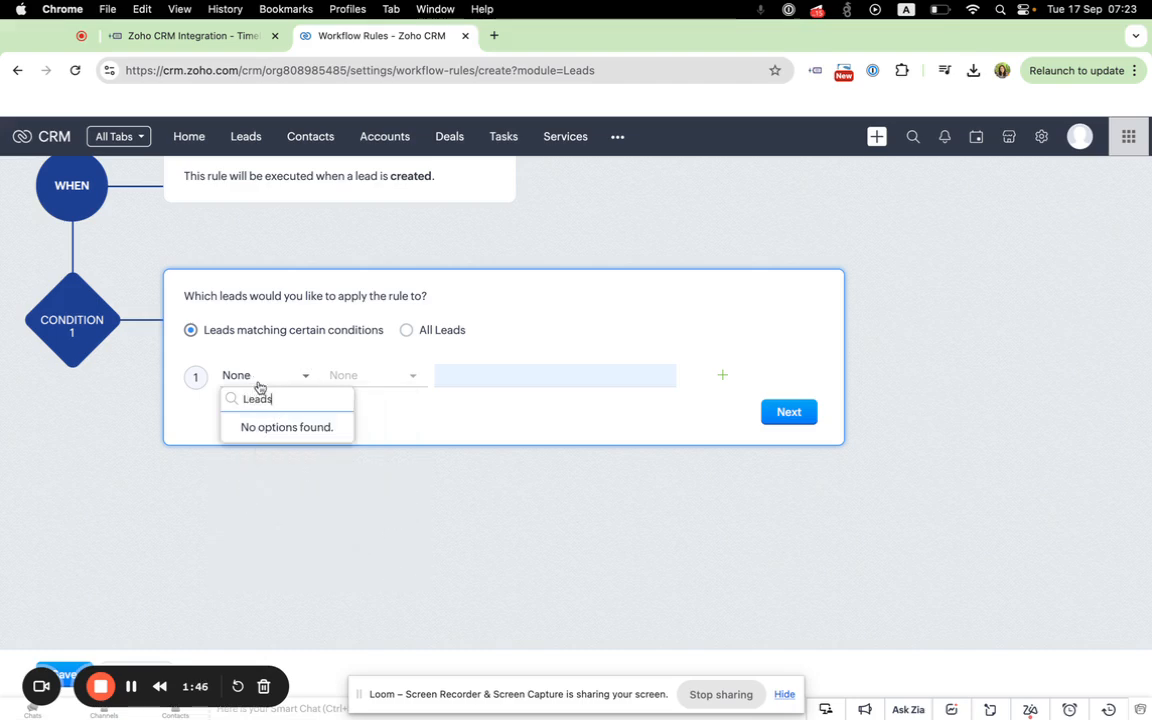
{"action": "key", "text": "BackSpace"}
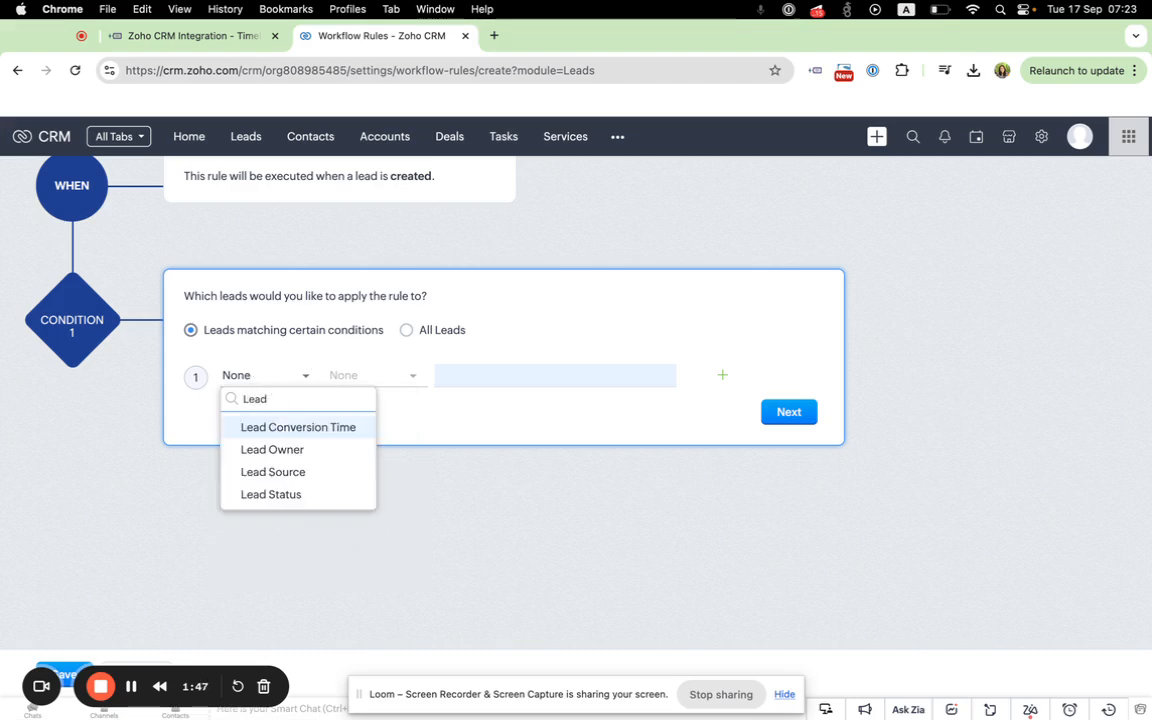
{"action": "left_click", "coordinate": [288, 472]}
Step: Complete the Lead Source criterion with the operator "is" and the value TimelinesAI, and confirm the condition
{"action": "left_click", "coordinate": [381, 377]}
{"action": "left_click", "coordinate": [352, 425]}
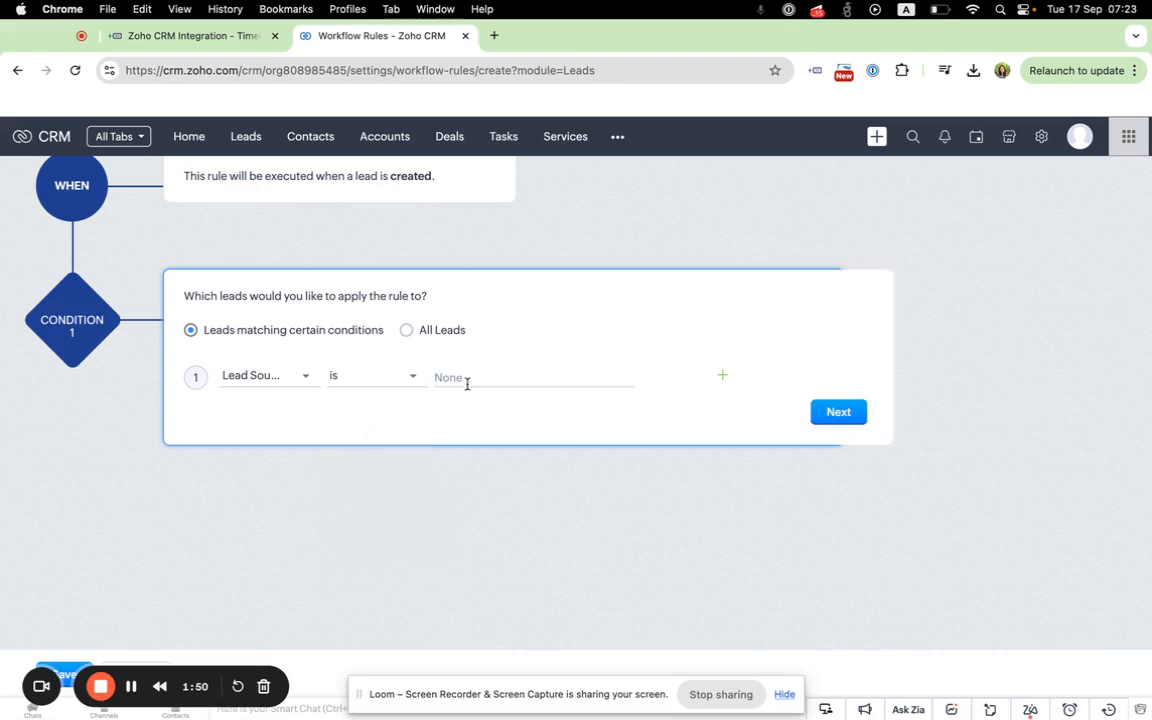
{"action": "left_click", "coordinate": [465, 381]}
{"action": "type", "text": "Timeli"}
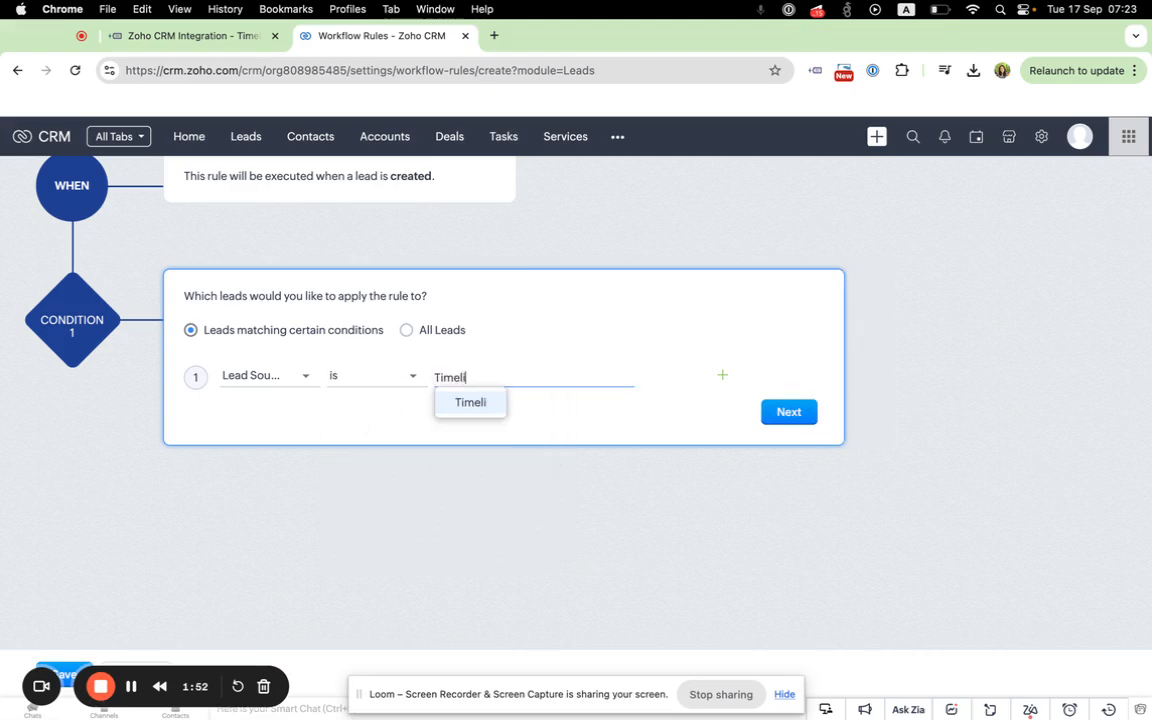
{"action": "type", "text": "nesAI"}
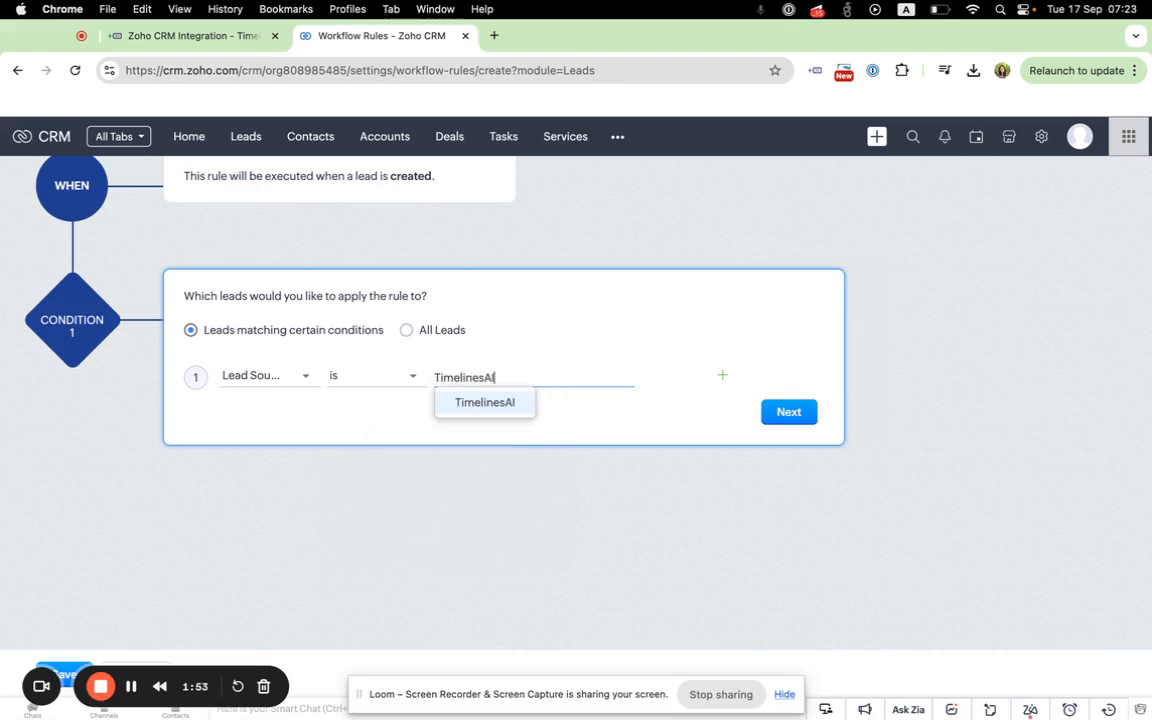
{"action": "left_click", "coordinate": [505, 404]}
{"action": "left_click", "coordinate": [795, 412]}
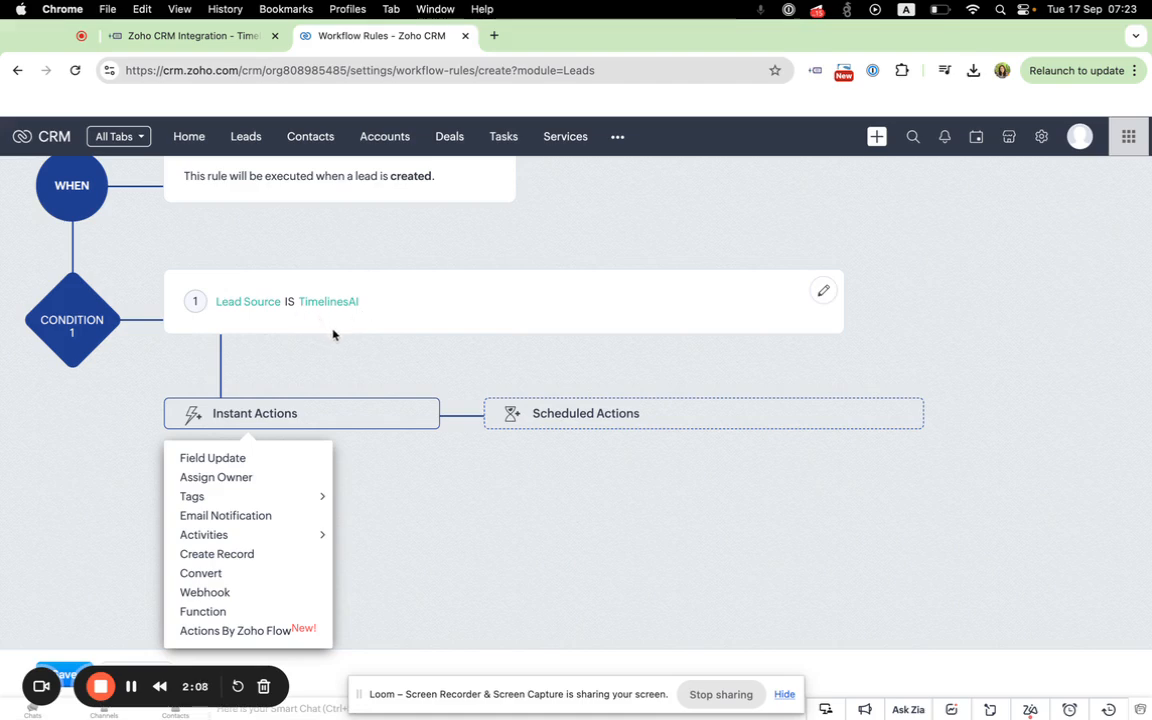
Step: Add an instant Webhook action with a new webhook named "Send WhatsApp messages to new Leads"
{"action": "scroll", "coordinate": [362, 350], "scroll_direction": "down", "scroll_amount": 1}
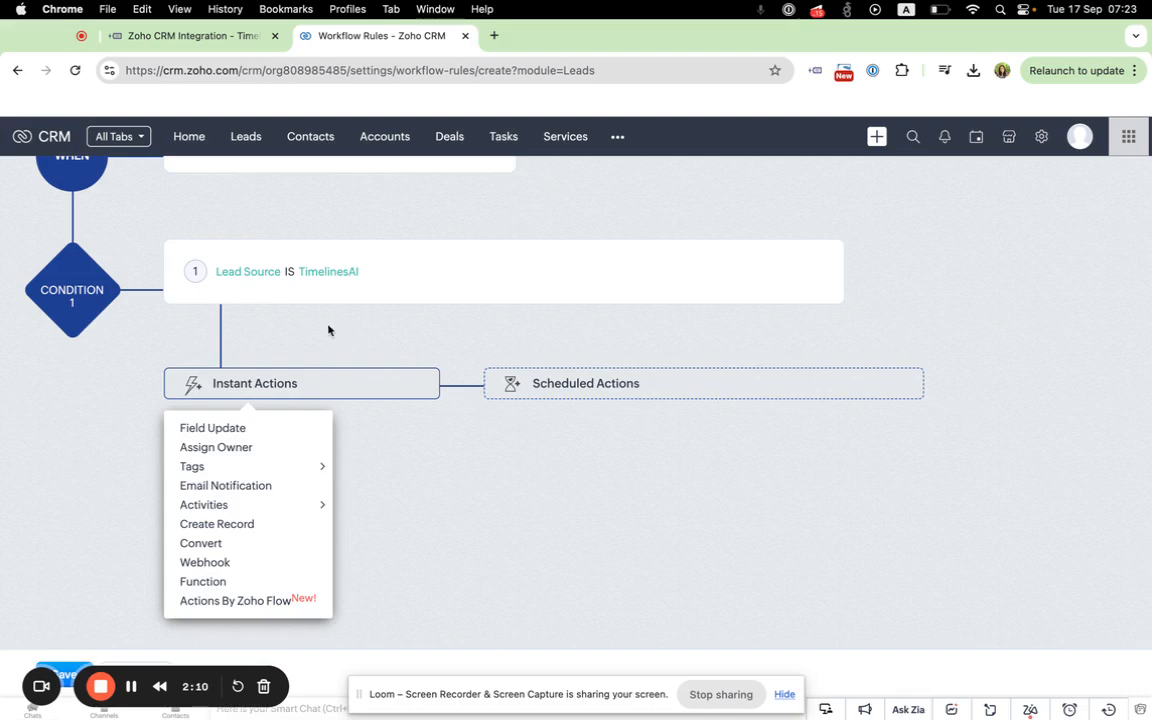
{"action": "scroll", "coordinate": [321, 330], "scroll_direction": "up", "scroll_amount": 2}
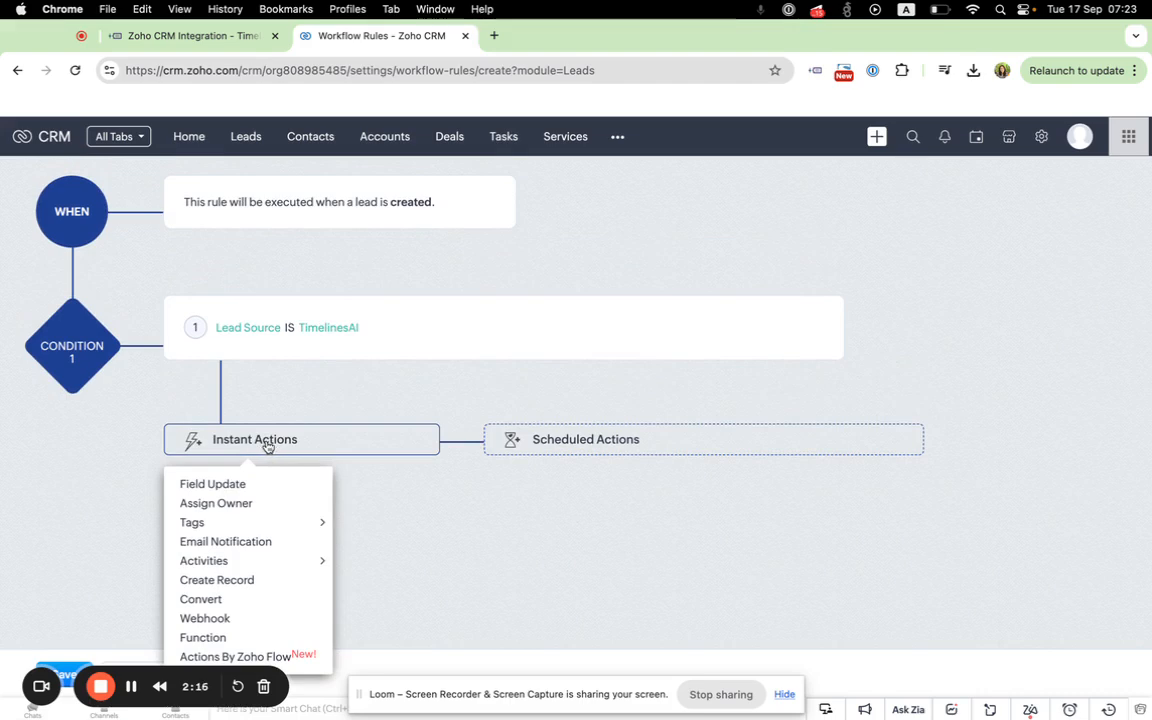
{"action": "scroll", "coordinate": [263, 447], "scroll_direction": "down", "scroll_amount": 2}
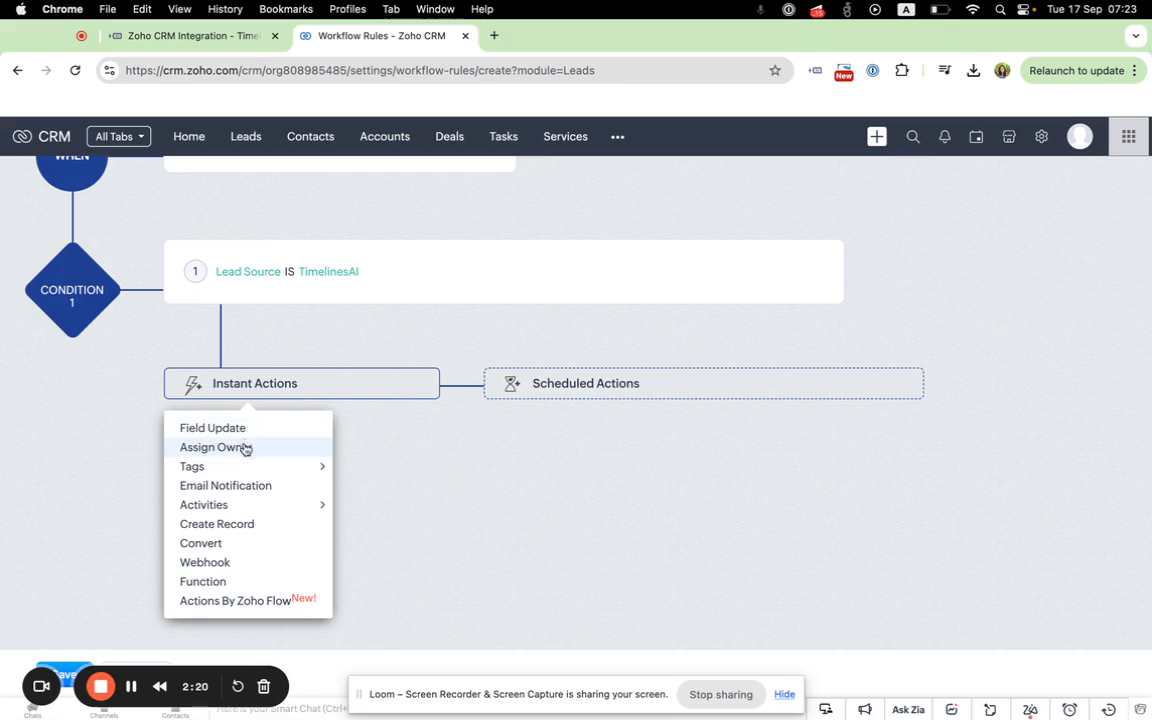
{"action": "left_click", "coordinate": [217, 564]}
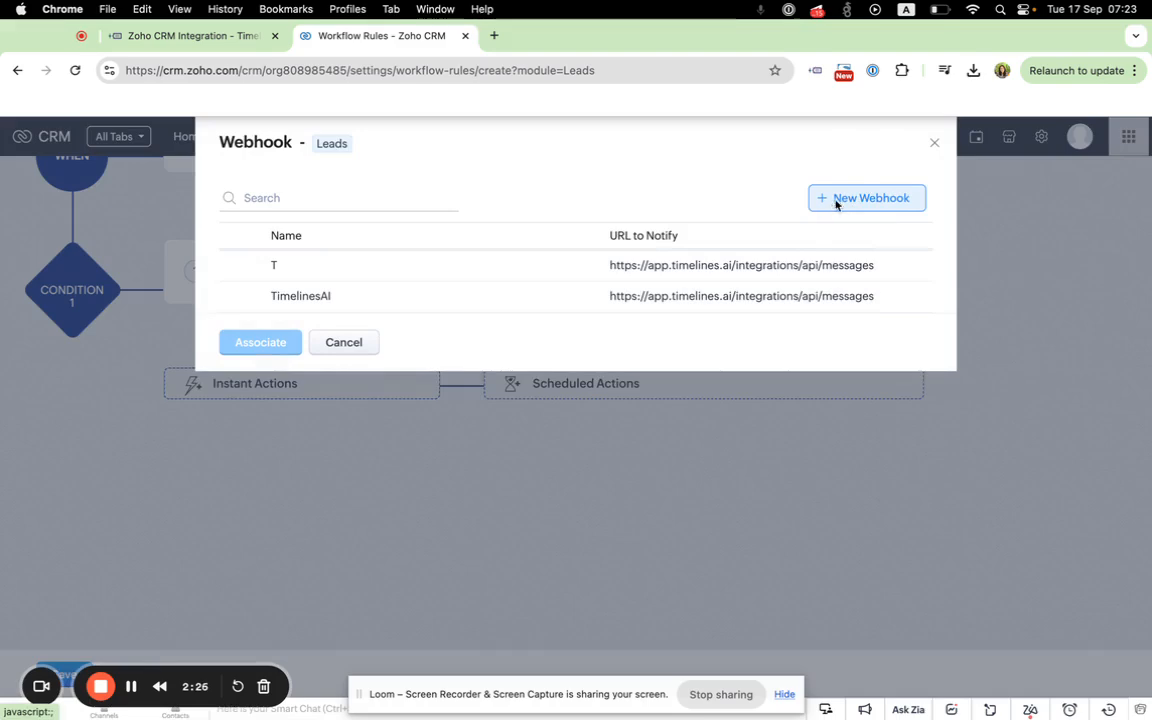
{"action": "left_click", "coordinate": [836, 204]}
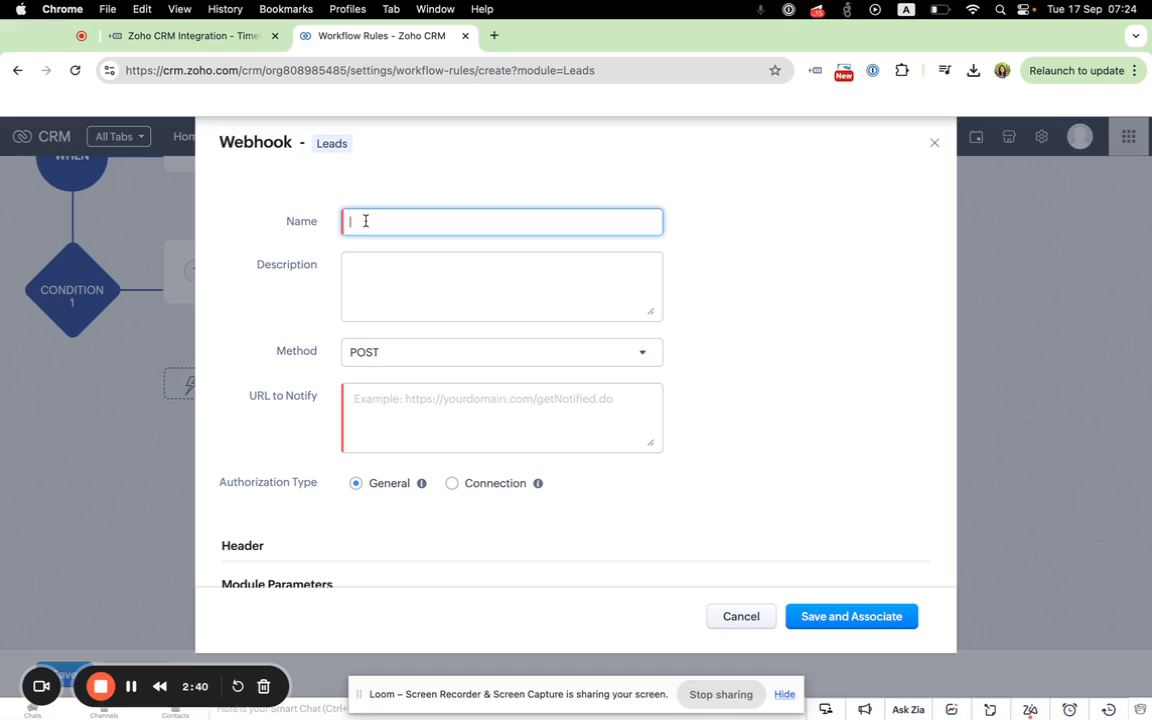
{"action": "type", "text": "SEnd"}
{"action": "type", "text": "WhatsApp messages to new L"}
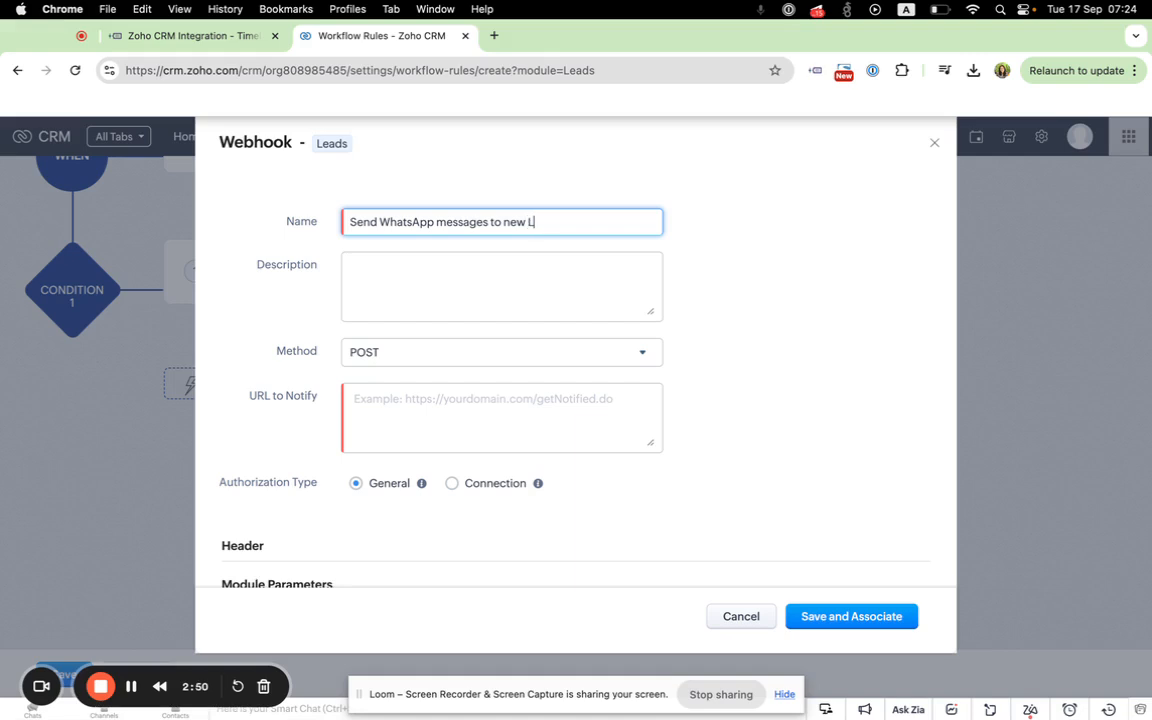
{"action": "type", "text": "eads"}
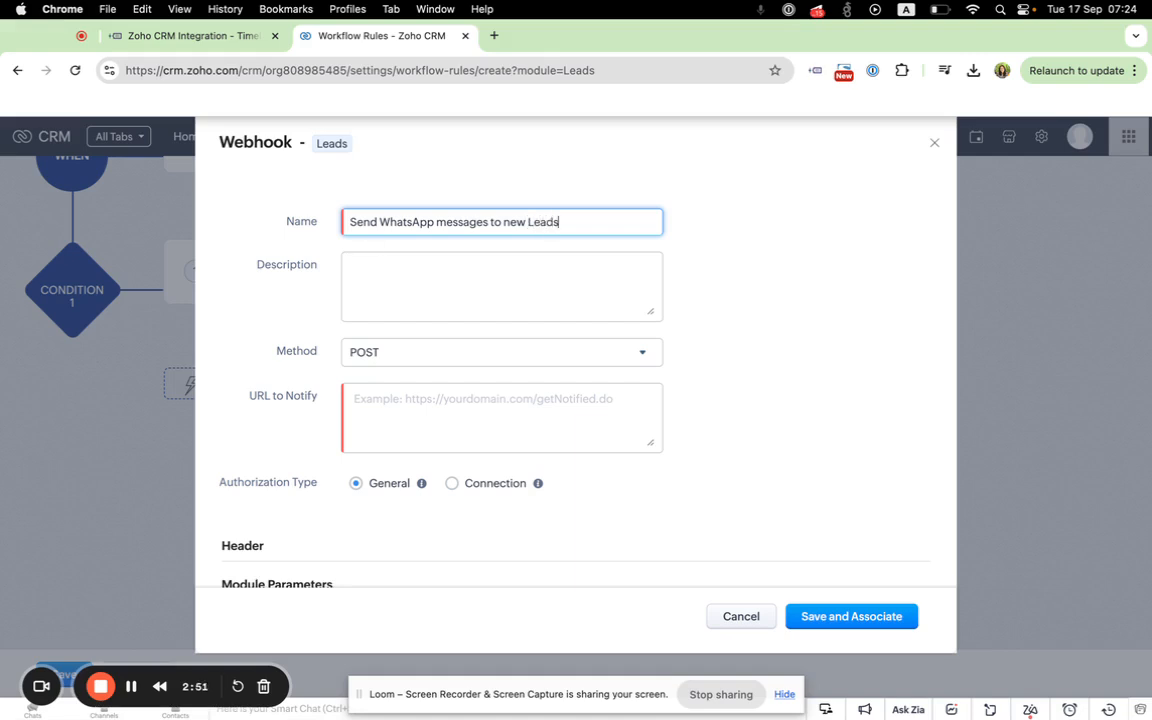
{"action": "left_click", "coordinate": [380, 268]}
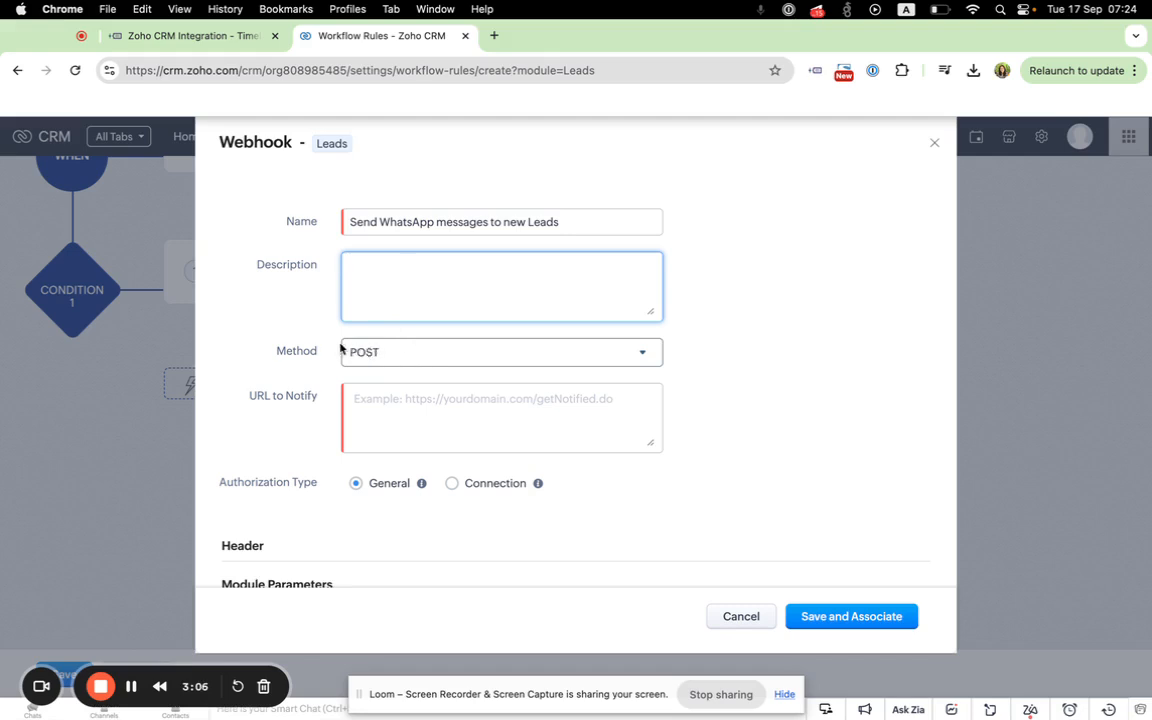
{"action": "left_click", "coordinate": [375, 398]}
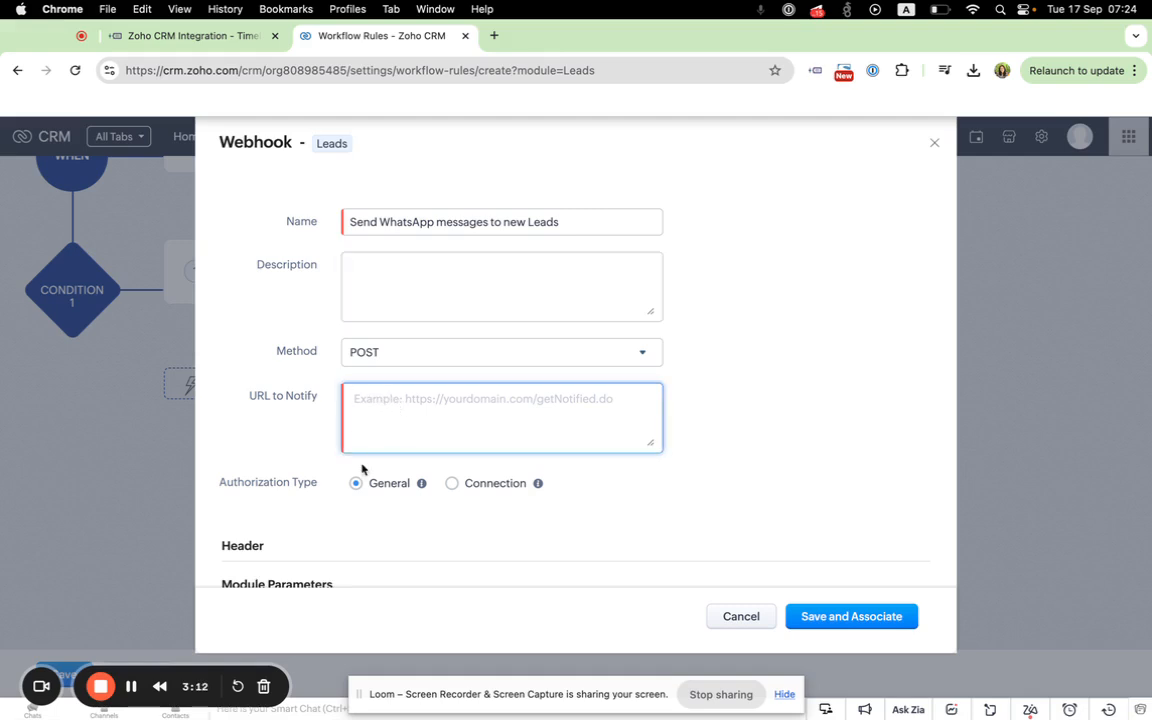
{"action": "left_click", "coordinate": [132, 688]}
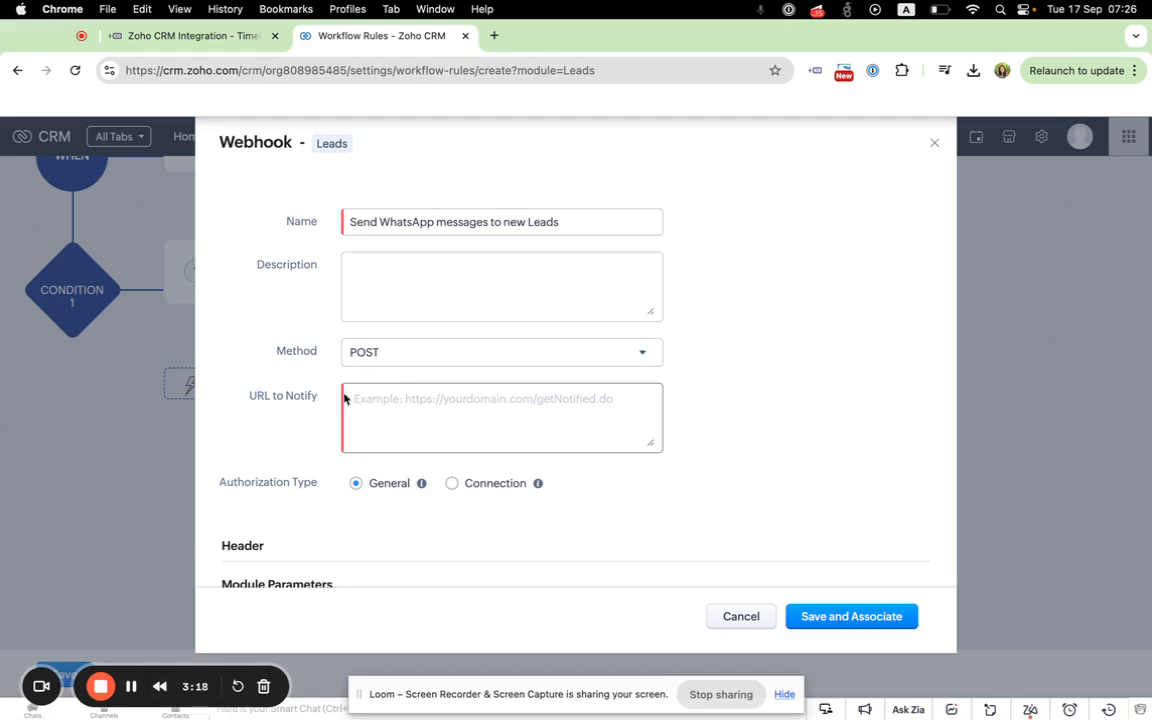
Step: Open the "Send message to phone number" endpoint in the public API documentation from TimelinesAI's integrations page
{"action": "left_click", "coordinate": [212, 40]}
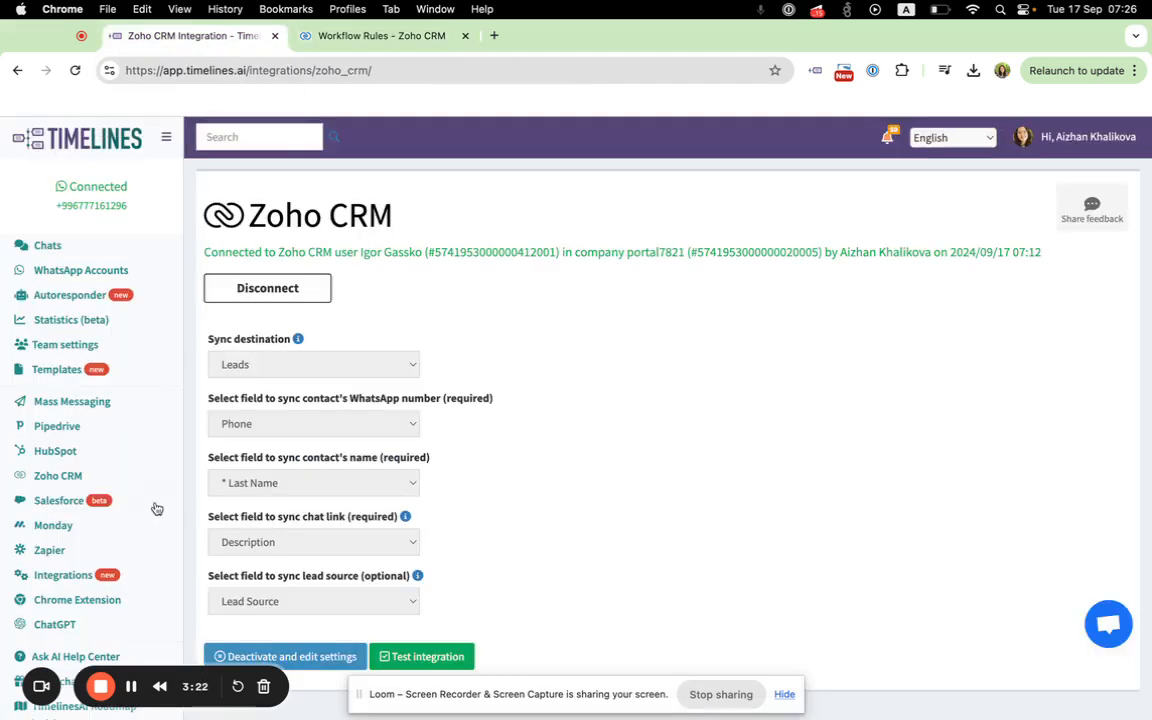
{"action": "left_click", "coordinate": [51, 577]}
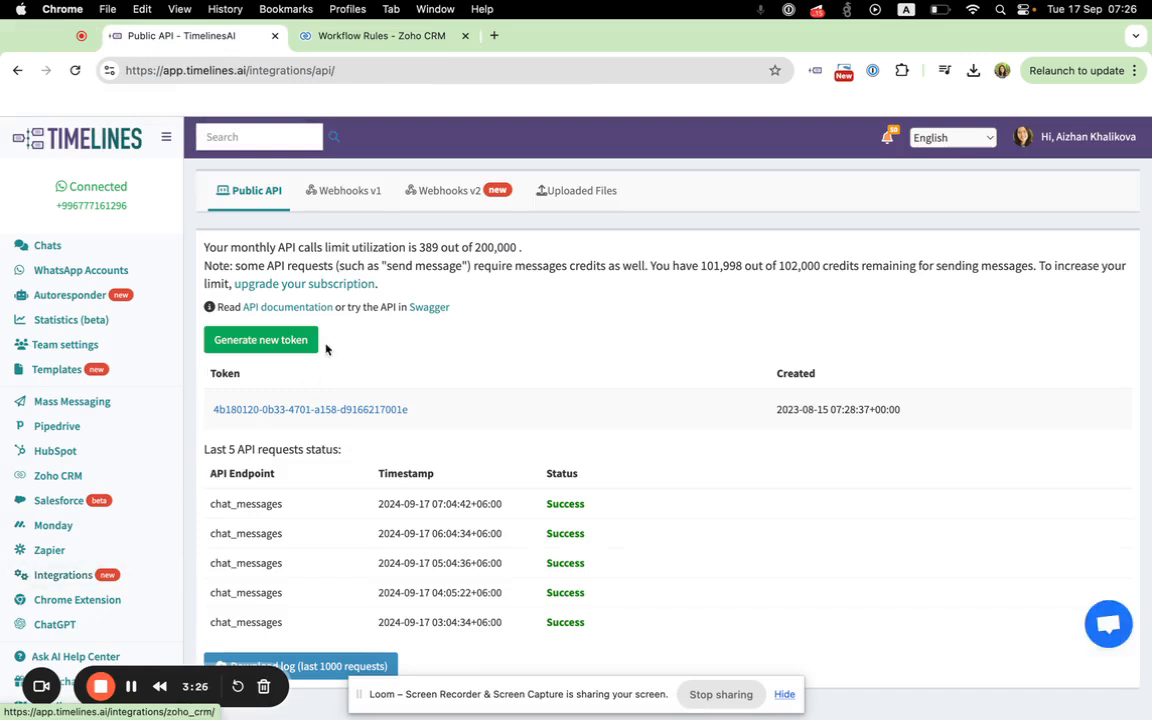
{"action": "left_click", "coordinate": [288, 308]}
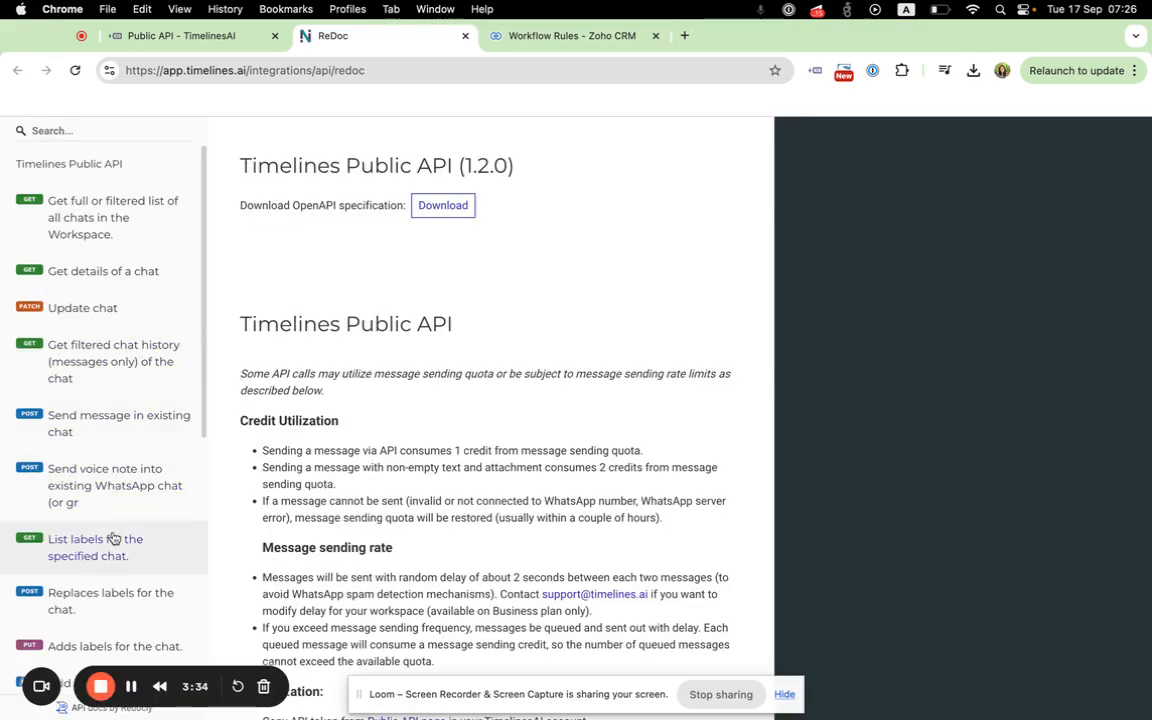
{"action": "scroll", "coordinate": [116, 405], "scroll_direction": "down", "scroll_amount": 5}
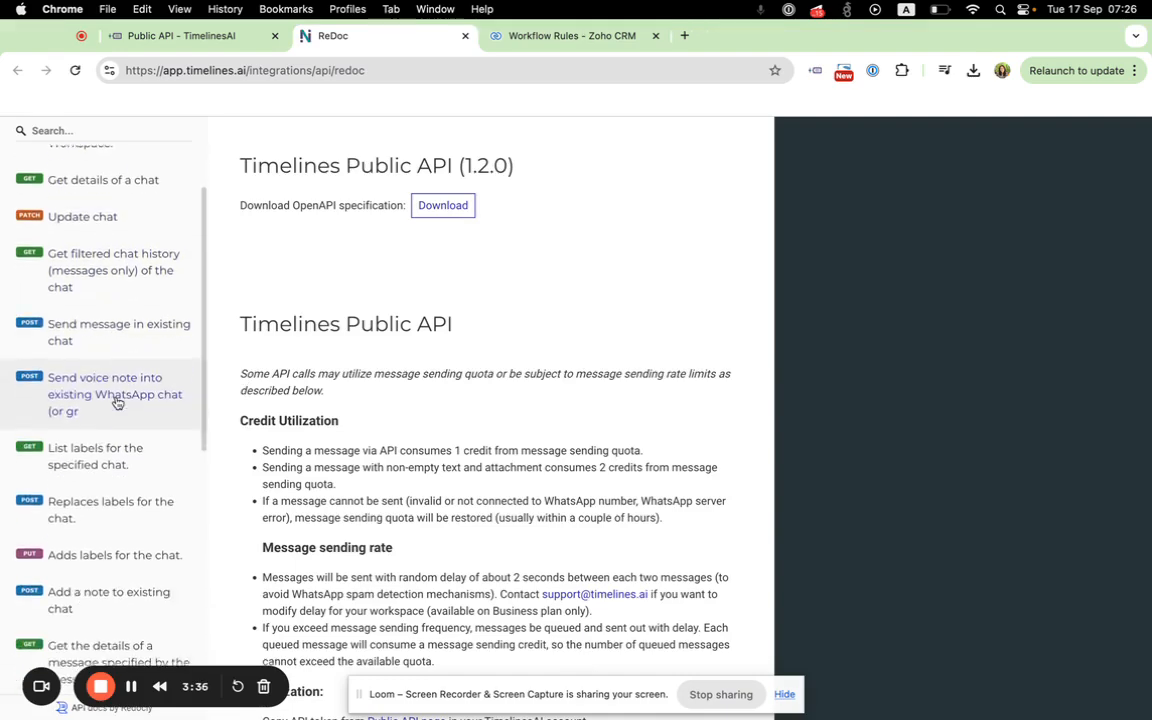
{"action": "scroll", "coordinate": [116, 403], "scroll_direction": "down", "scroll_amount": 3}
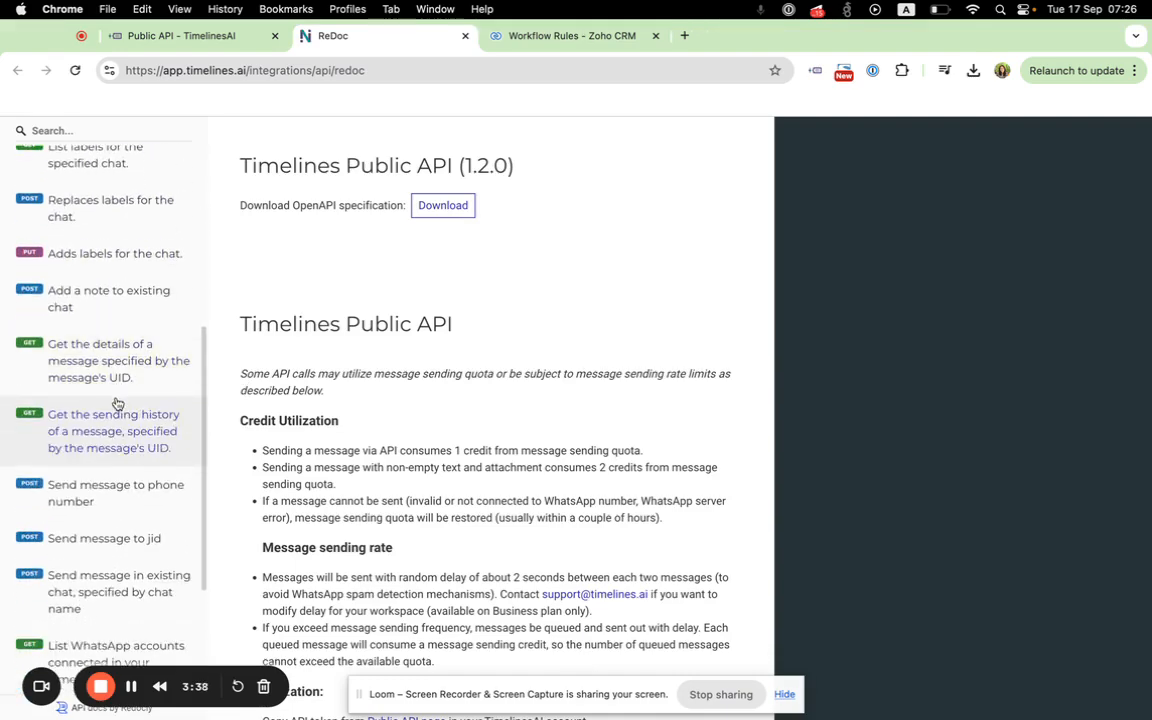
{"action": "left_click", "coordinate": [57, 495]}
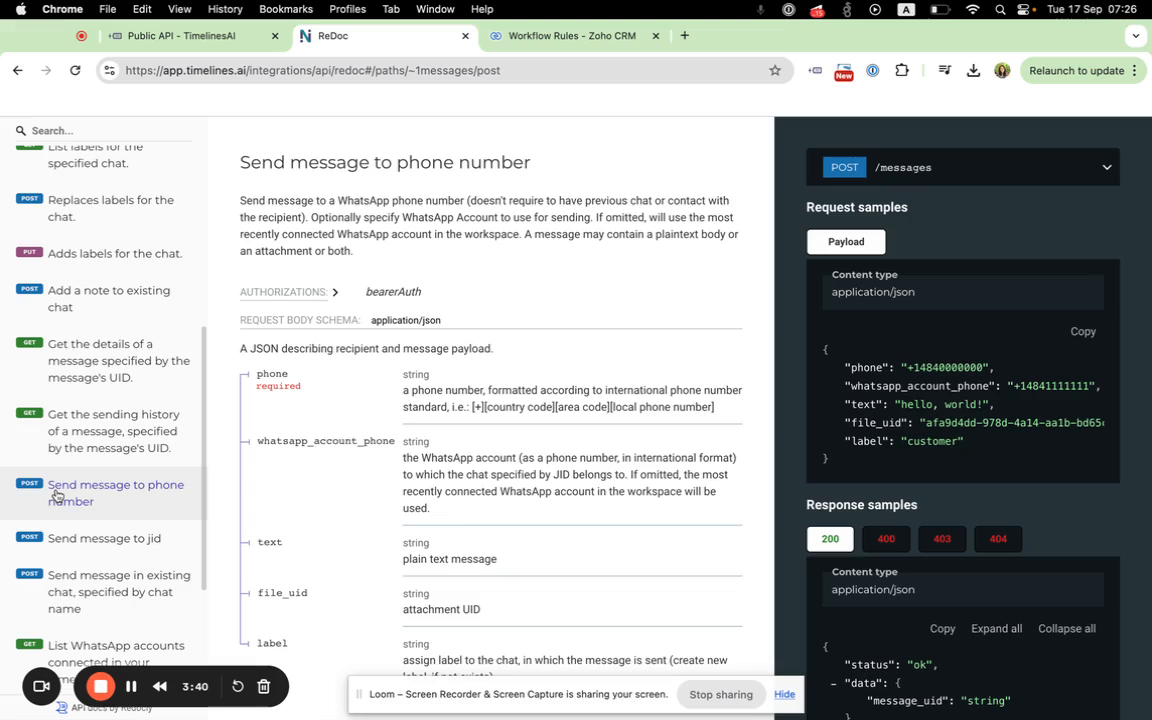
{"action": "left_click", "coordinate": [873, 169]}
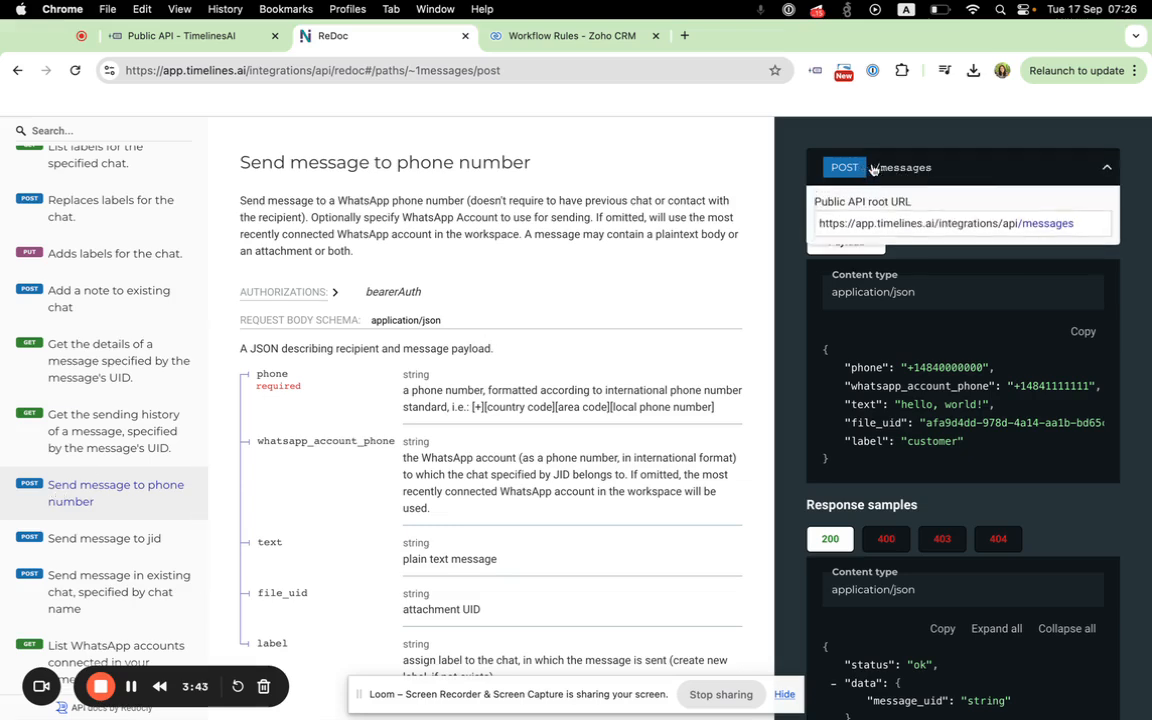
{"action": "left_click", "coordinate": [884, 222]}
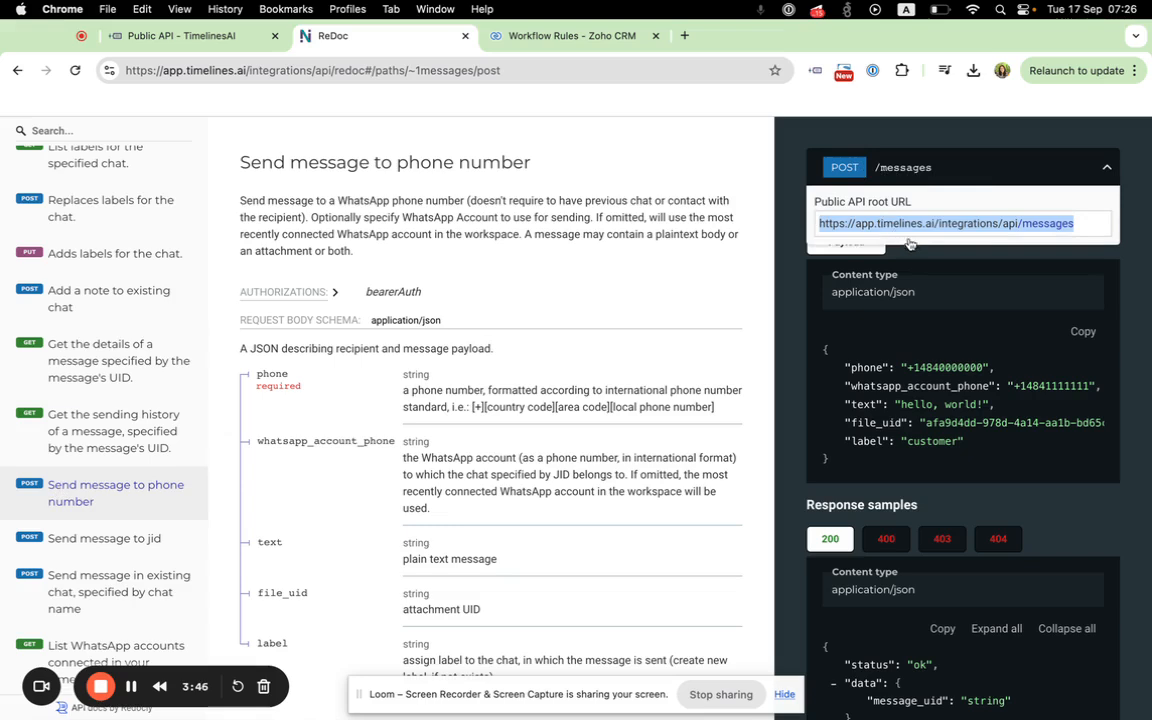
{"action": "key", "text": "super+c"}
{"action": "left_click", "coordinate": [545, 36]}
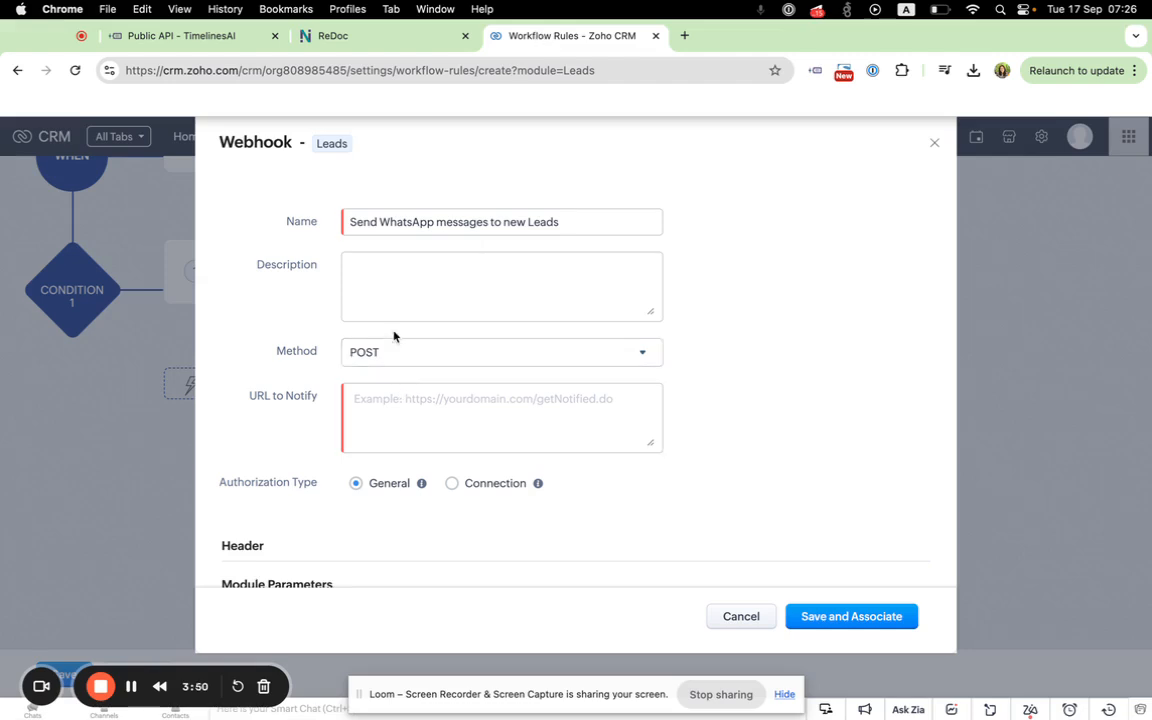
{"action": "left_click", "coordinate": [378, 412]}
{"action": "key", "text": "super+v"}
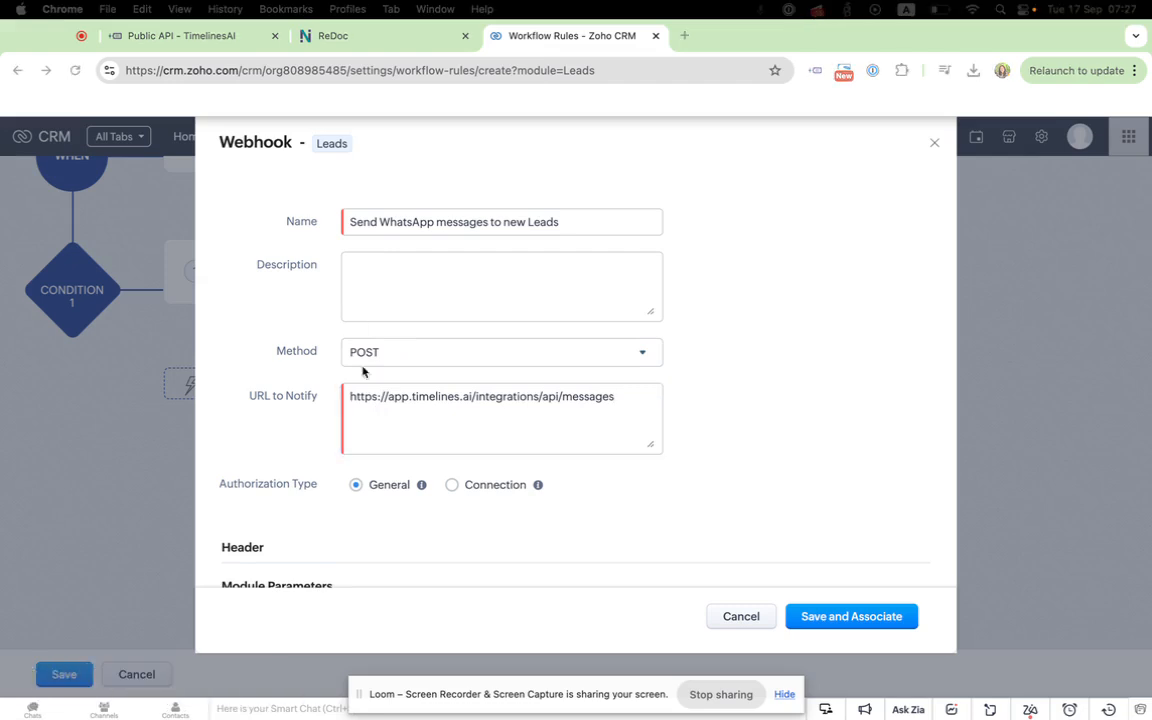
Step: Review the webhook's method, URL, authorization, header and body settings alongside the message-sending API documentation
{"action": "scroll", "coordinate": [440, 435], "scroll_direction": "down", "scroll_amount": 2}
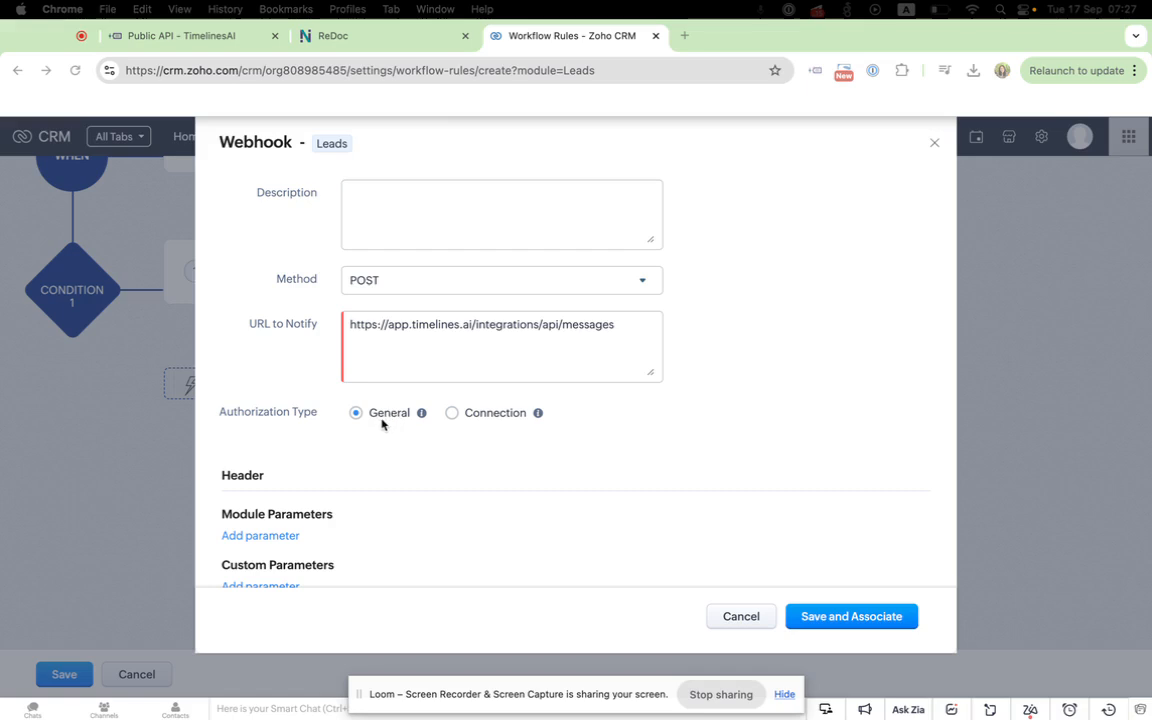
{"action": "scroll", "coordinate": [385, 456], "scroll_direction": "down", "scroll_amount": 3}
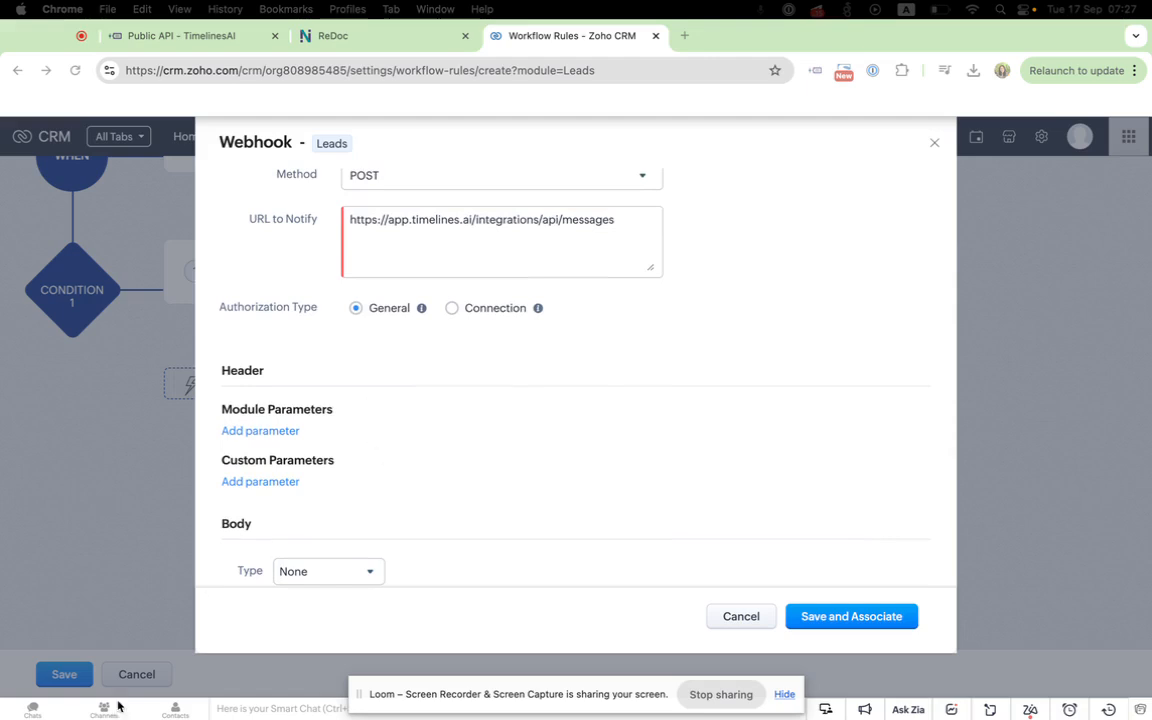
{"action": "scroll", "coordinate": [305, 447], "scroll_direction": "up", "scroll_amount": 4}
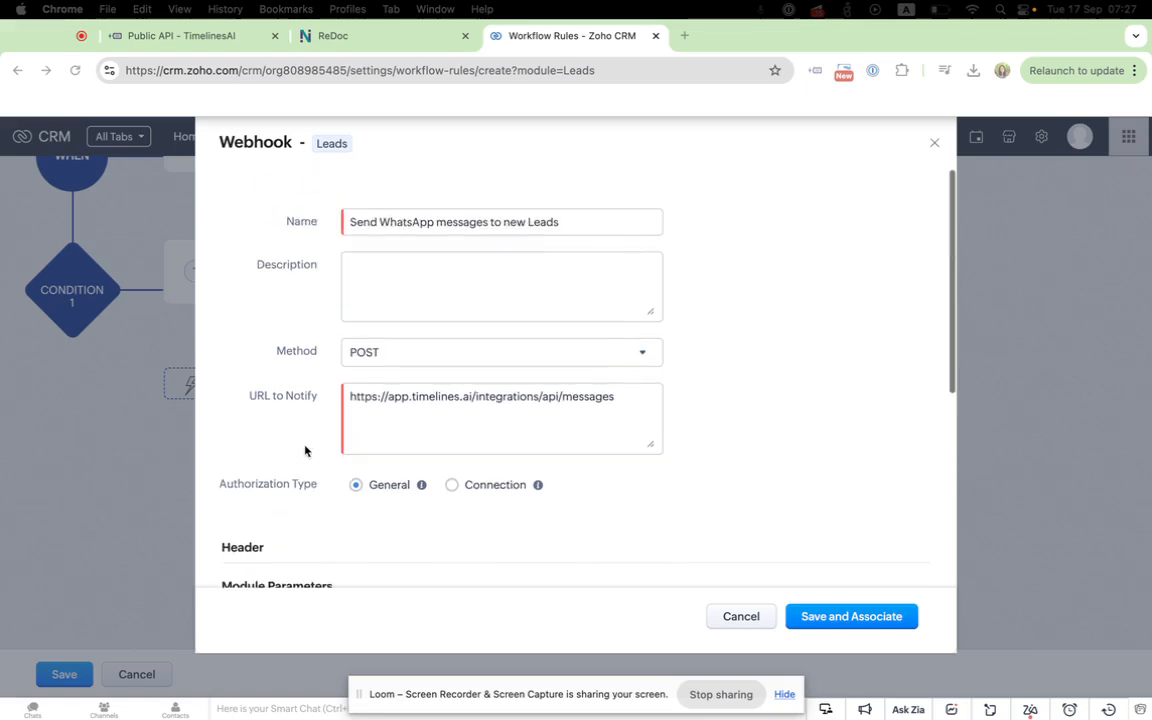
{"action": "scroll", "coordinate": [305, 455], "scroll_direction": "down", "scroll_amount": 5}
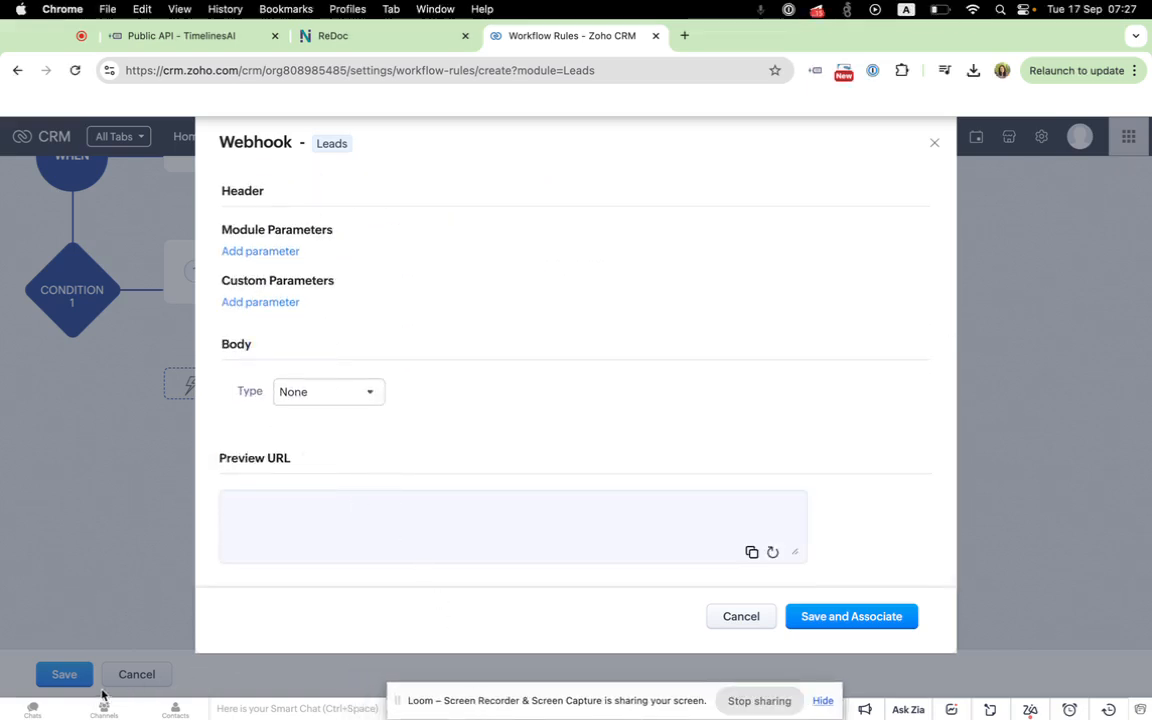
{"action": "left_click", "coordinate": [440, 38]}
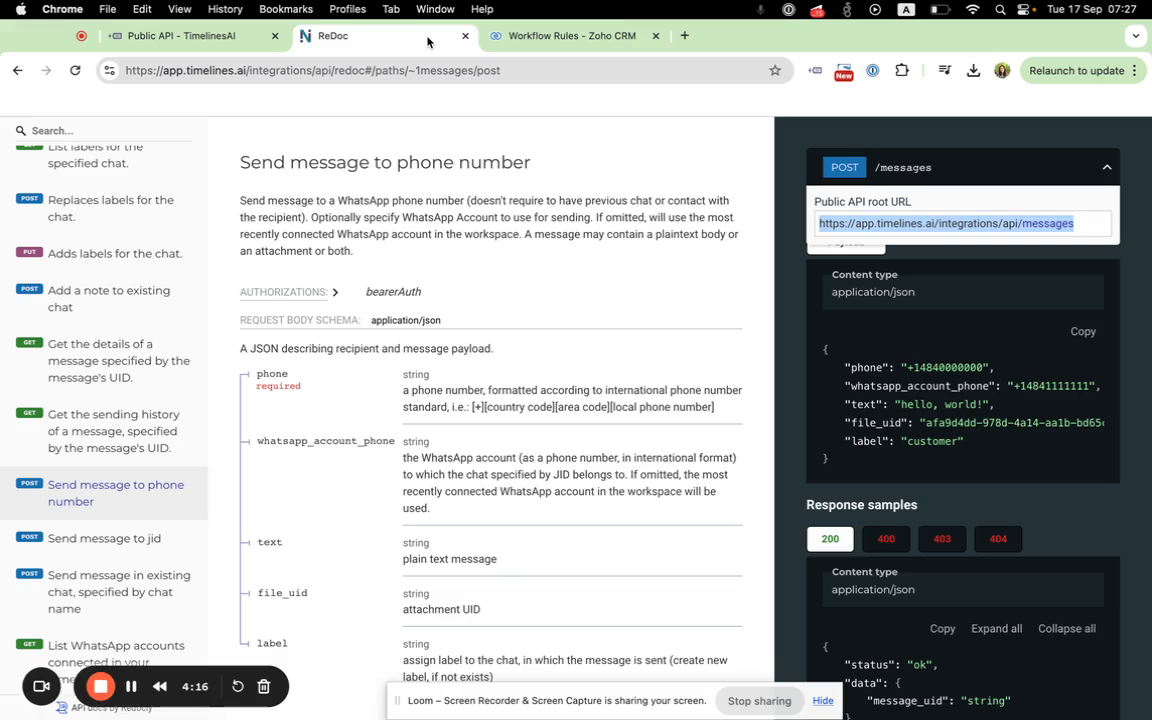
{"action": "left_click", "coordinate": [498, 36]}
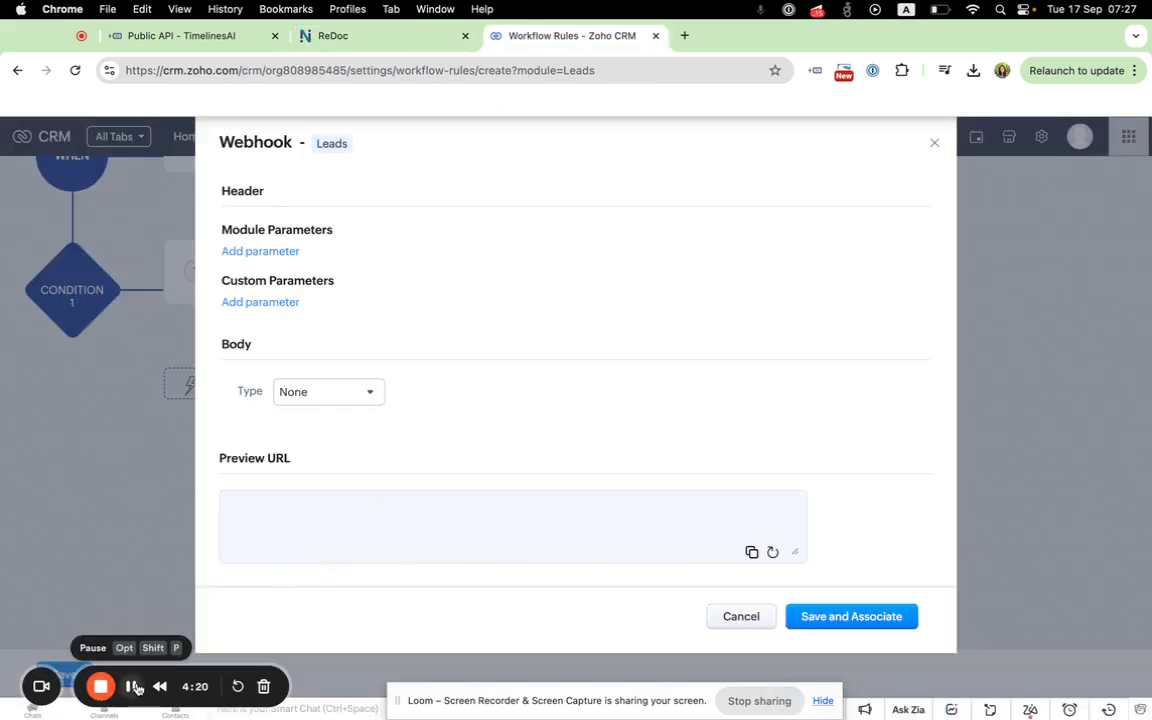
{"action": "scroll", "coordinate": [365, 400], "scroll_direction": "up", "scroll_amount": 5}
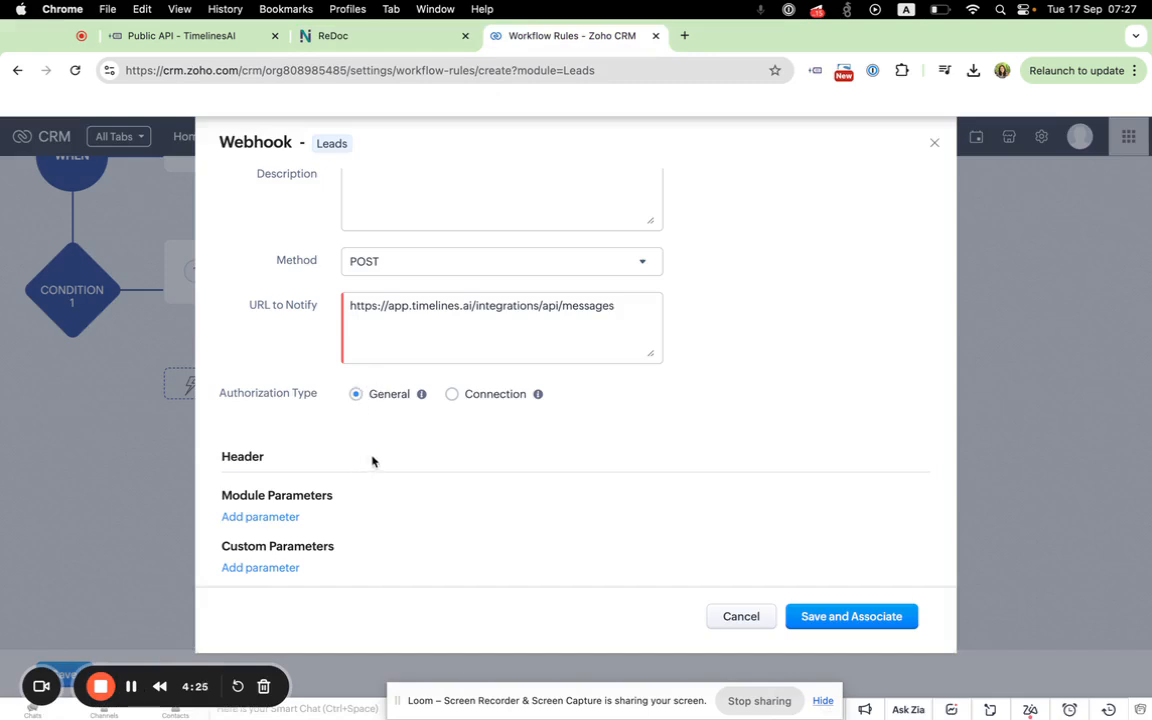
{"action": "scroll", "coordinate": [372, 461], "scroll_direction": "down", "scroll_amount": 1}
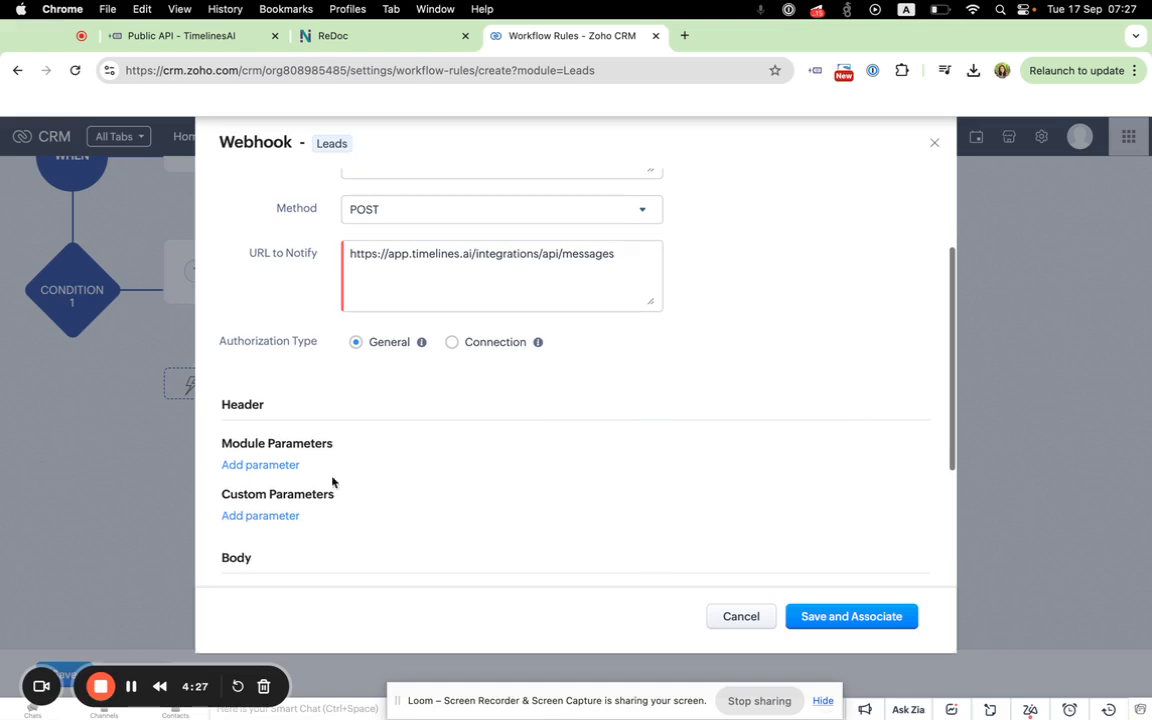
Step: Add a custom header parameter named Authorization to the webhook
{"action": "left_click", "coordinate": [273, 518]}
{"action": "scroll", "coordinate": [362, 504], "scroll_direction": "down", "scroll_amount": 2}
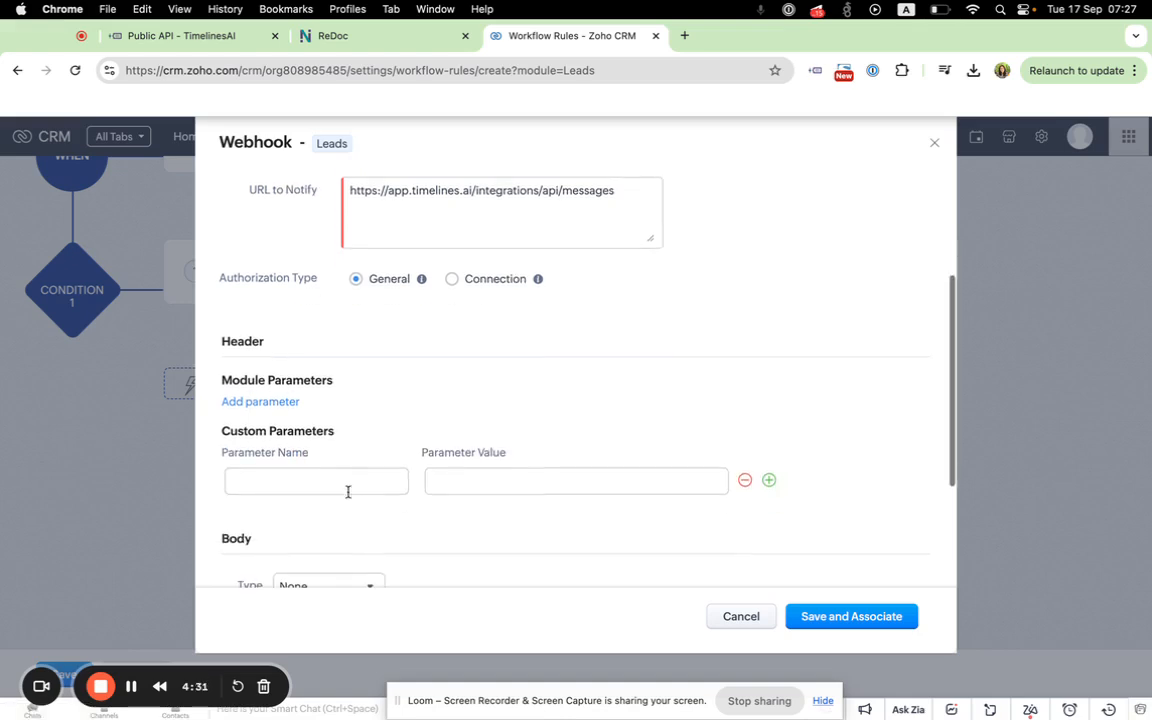
{"action": "left_click", "coordinate": [312, 456]}
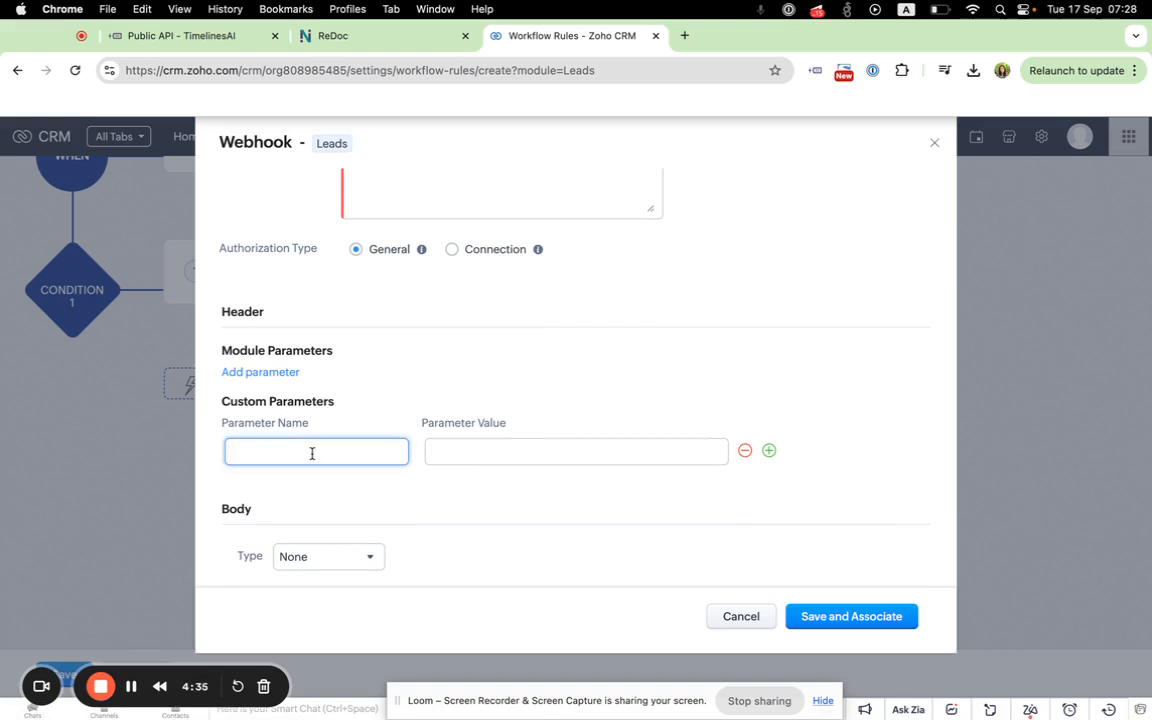
{"action": "type", "text": "Authoriza"}
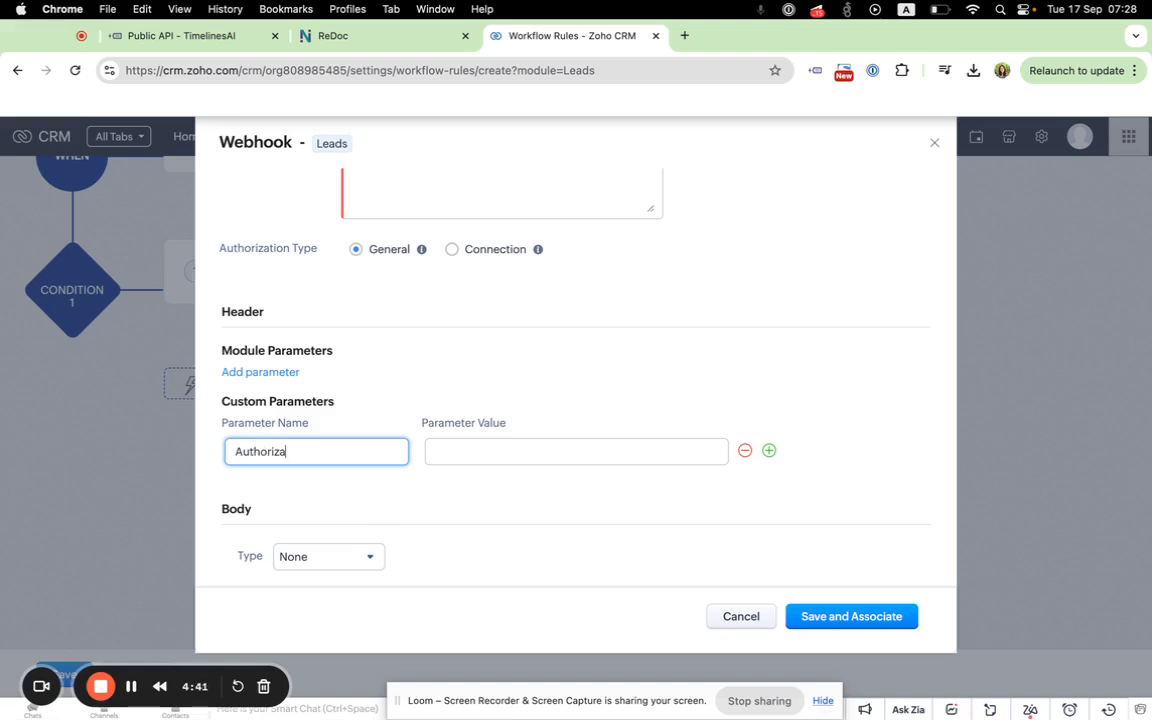
{"action": "type", "text": "tion"}
Step: Enter "Bearer" as the beginning of the Authorization parameter's value, correcting the misspelled first entry
{"action": "left_click", "coordinate": [434, 453]}
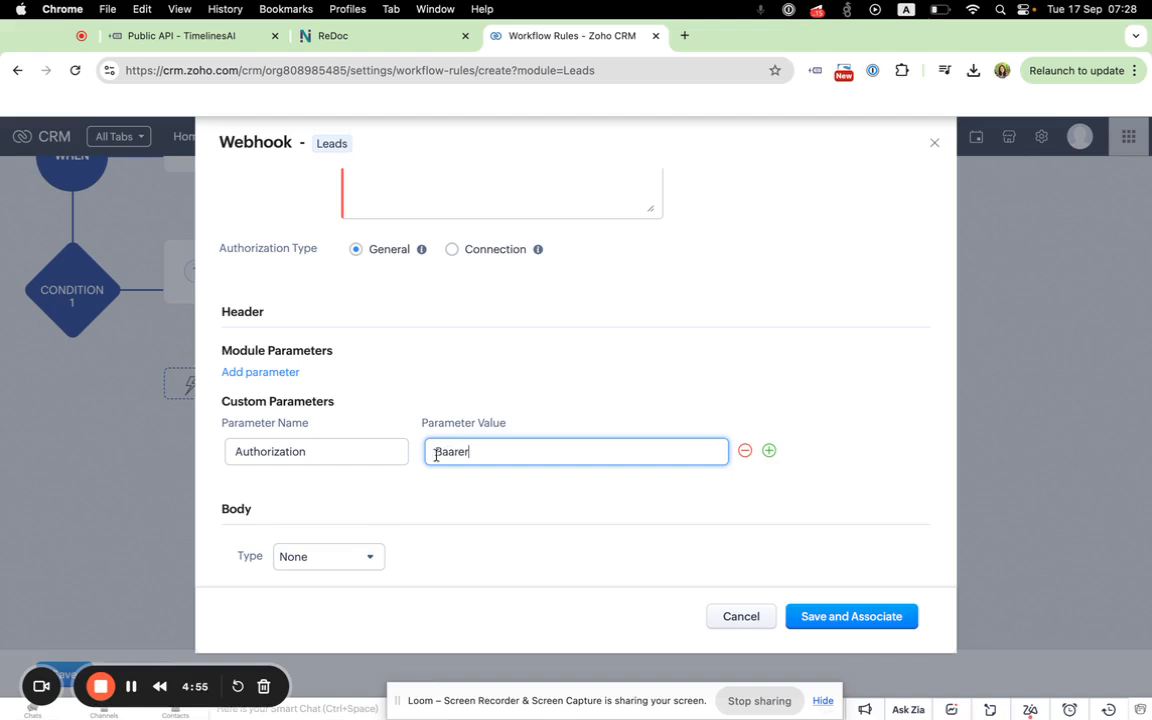
{"action": "left_click_drag", "start_coordinate": [476, 455], "coordinate": [399, 450]}
{"action": "key", "text": "BackSpace"}
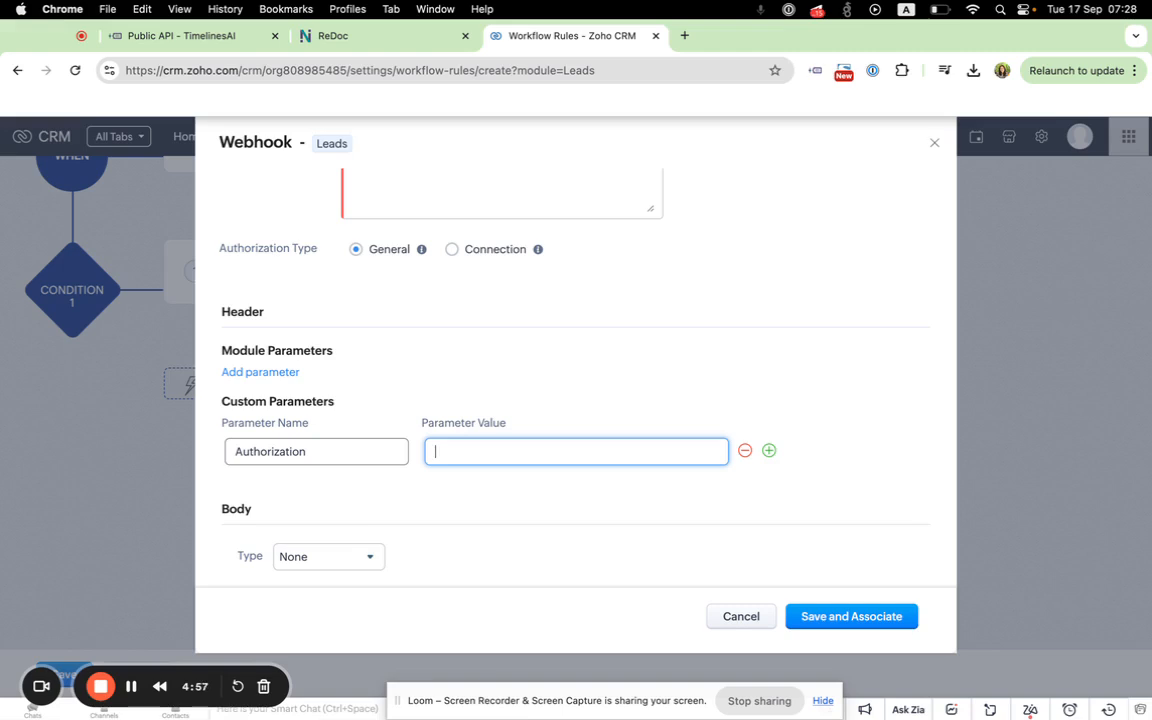
{"action": "type", "text": "Bearer"}
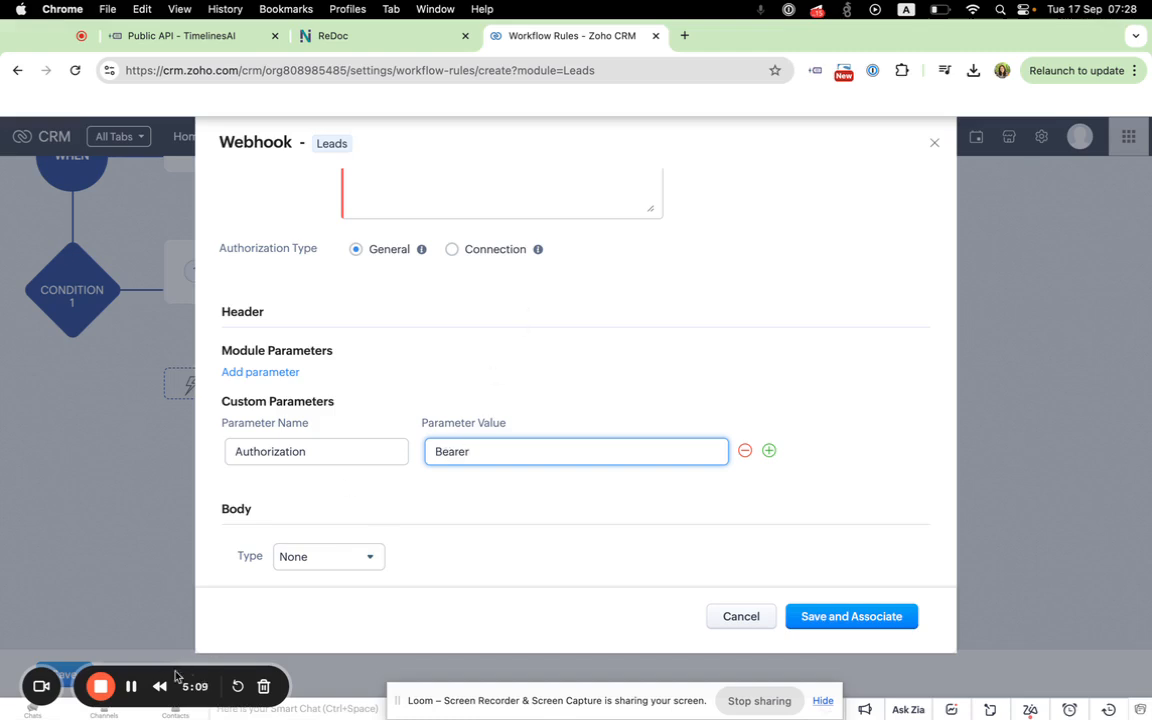
{"action": "left_click", "coordinate": [528, 501]}
{"action": "left_click", "coordinate": [483, 451]}
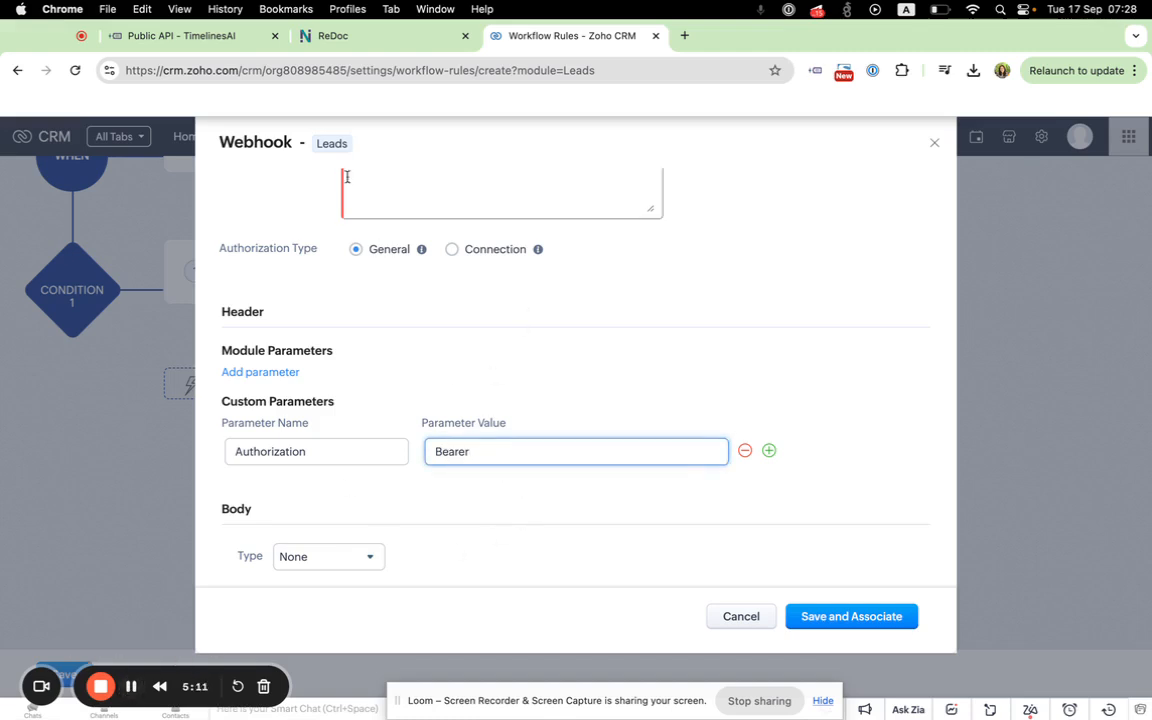
Step: Copy the API token from TimelinesAI's Public API page and paste it after "Bearer" in the Authorization value, separated by a space
{"action": "left_click", "coordinate": [183, 36]}
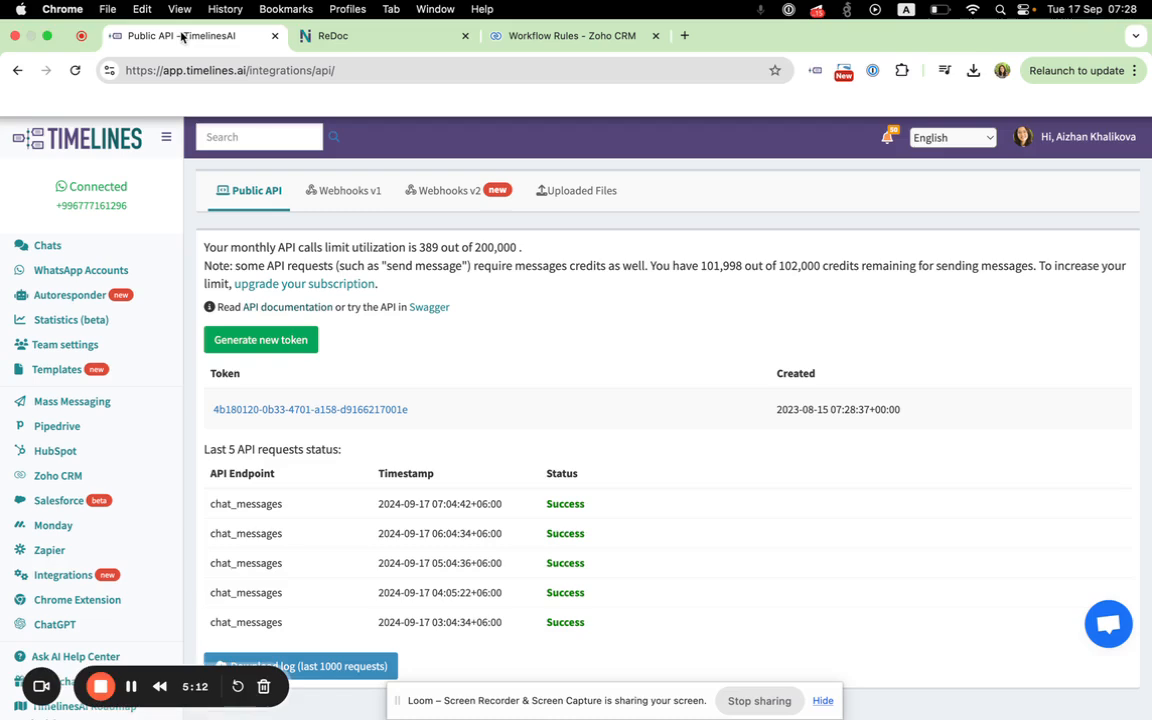
{"action": "left_click", "coordinate": [257, 410]}
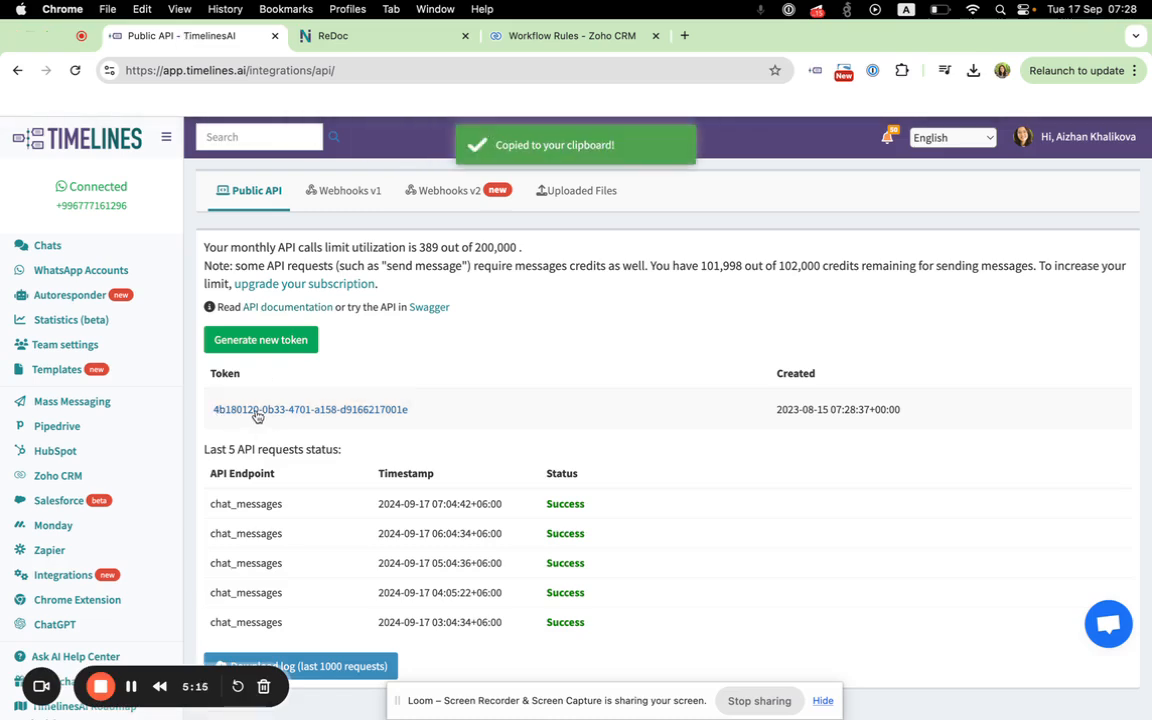
{"action": "left_click", "coordinate": [487, 37]}
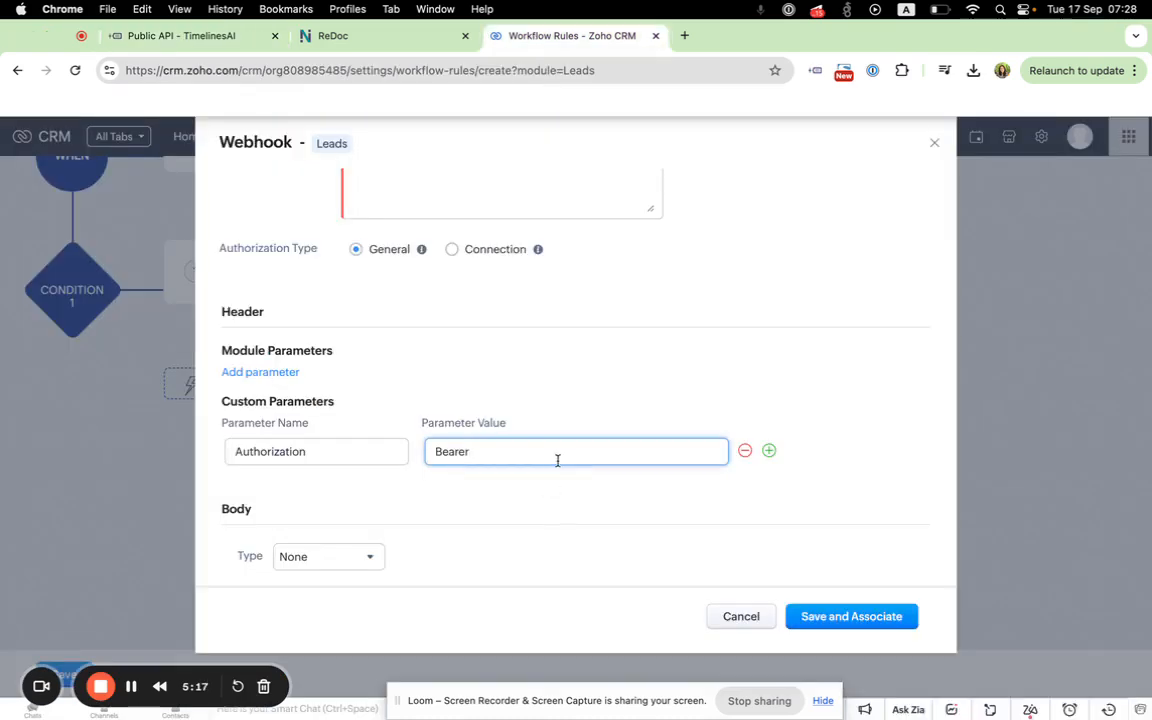
{"action": "key", "text": "super+v"}
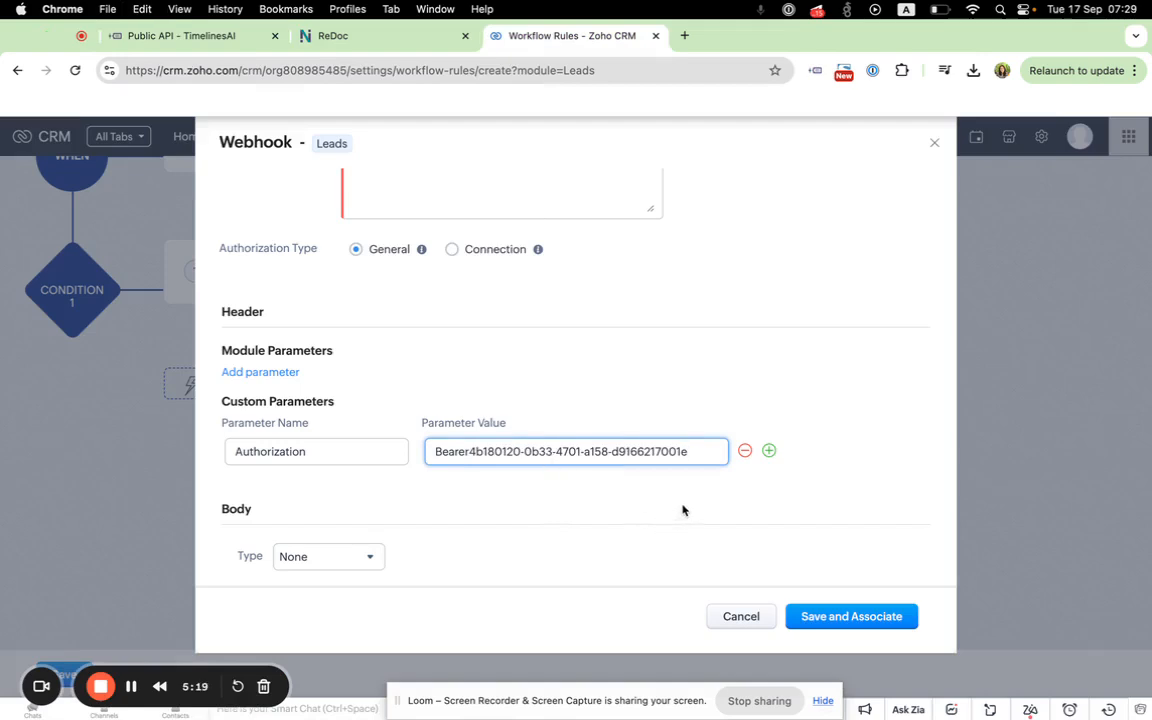
{"action": "left_click", "coordinate": [468, 451]}
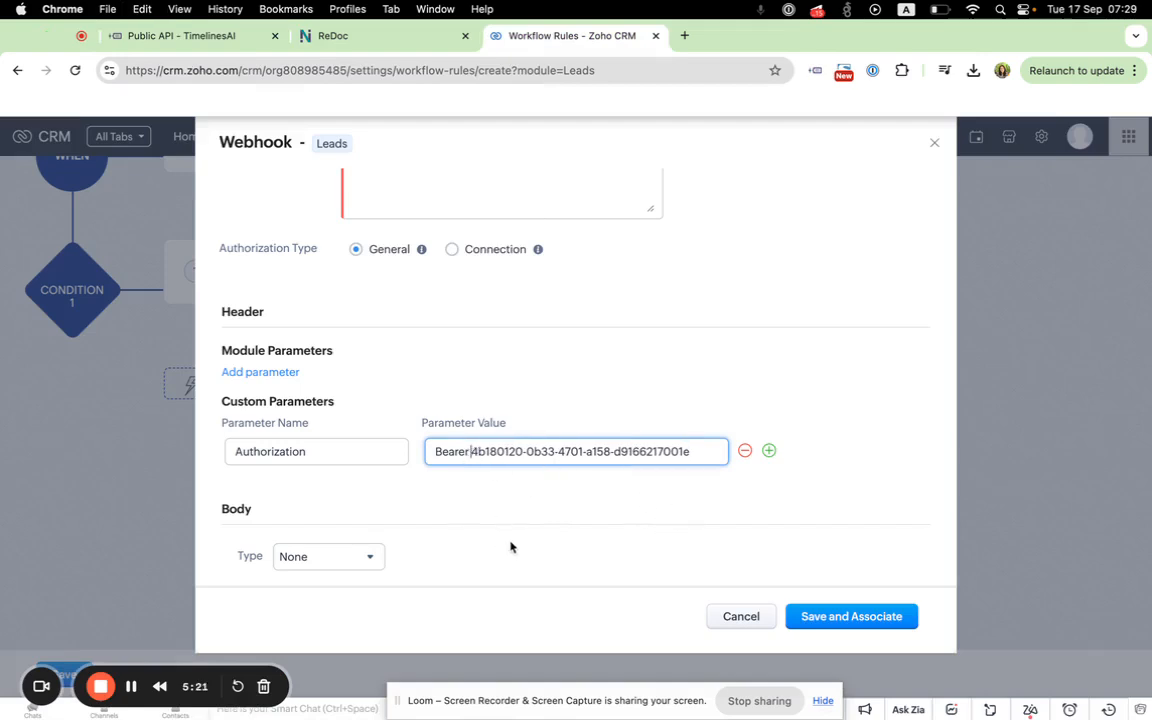
Step: Add a second custom header parameter named Content-Type to the webhook
{"action": "scroll", "coordinate": [390, 487], "scroll_direction": "down", "scroll_amount": 2}
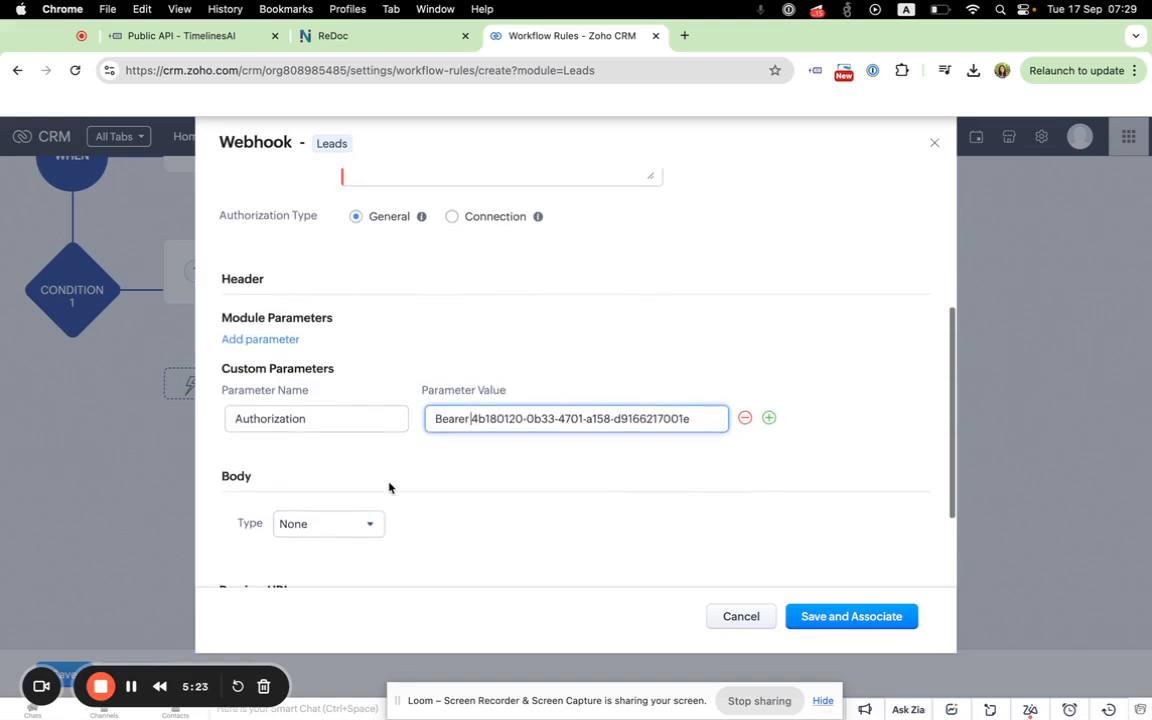
{"action": "scroll", "coordinate": [389, 487], "scroll_direction": "down", "scroll_amount": 2}
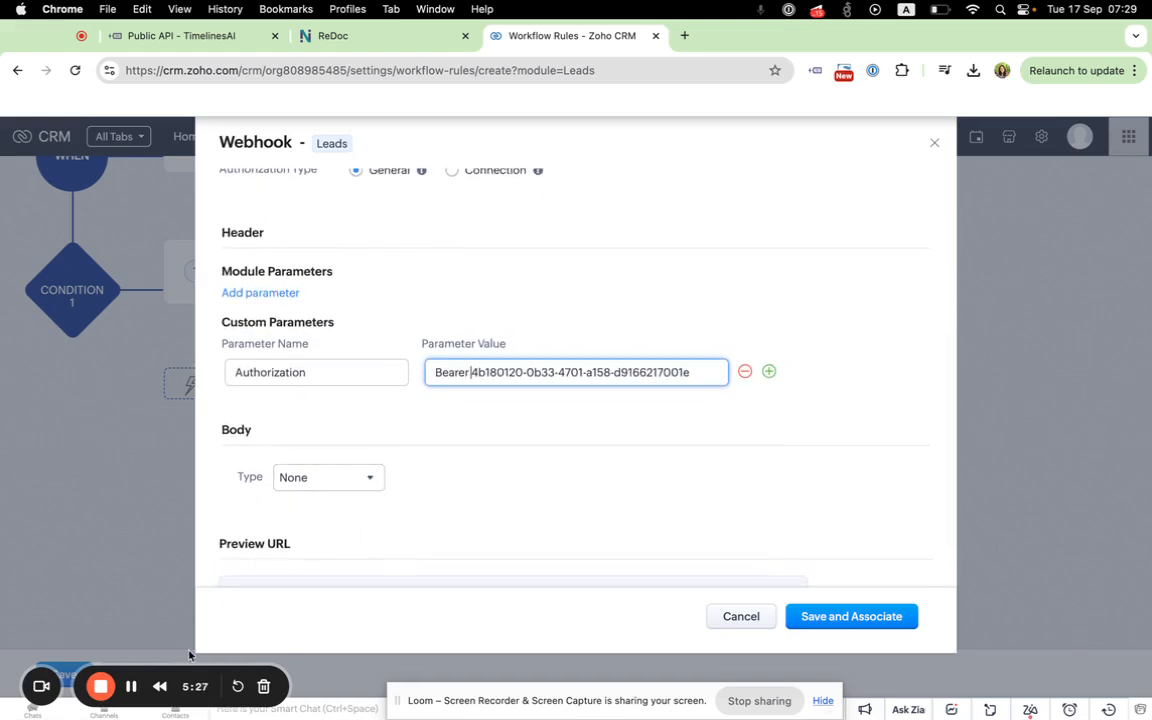
{"action": "scroll", "coordinate": [339, 419], "scroll_direction": "down", "scroll_amount": 2}
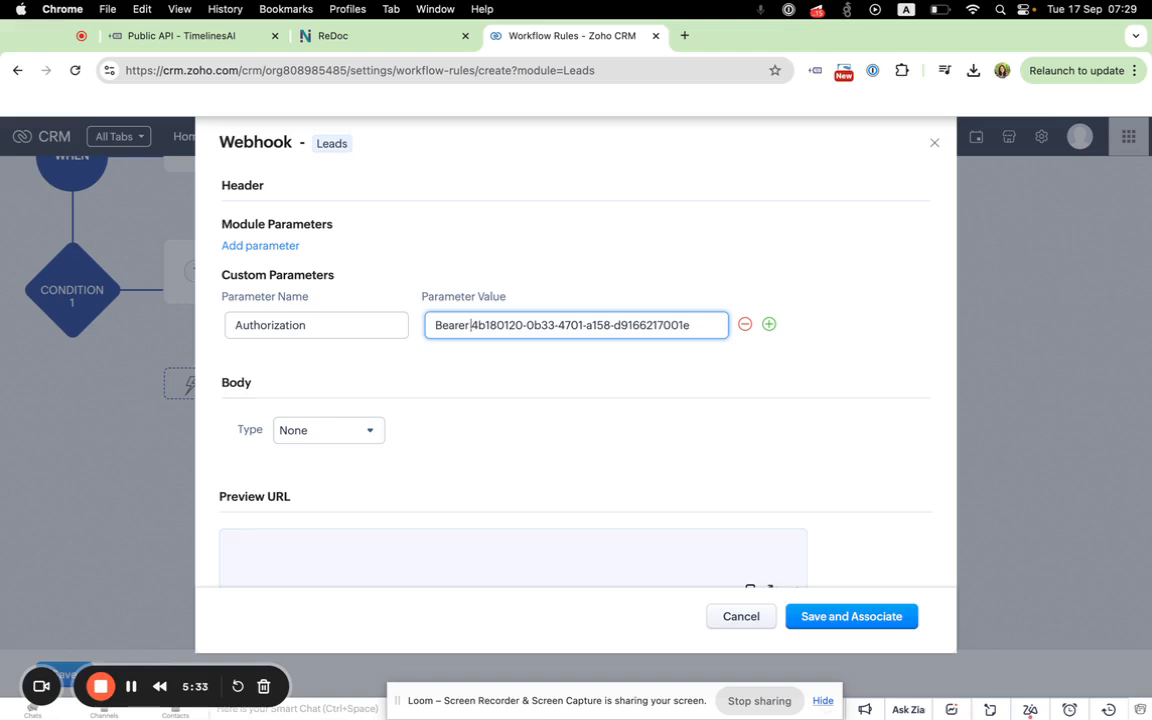
{"action": "scroll", "coordinate": [542, 330], "scroll_direction": "up", "scroll_amount": 3}
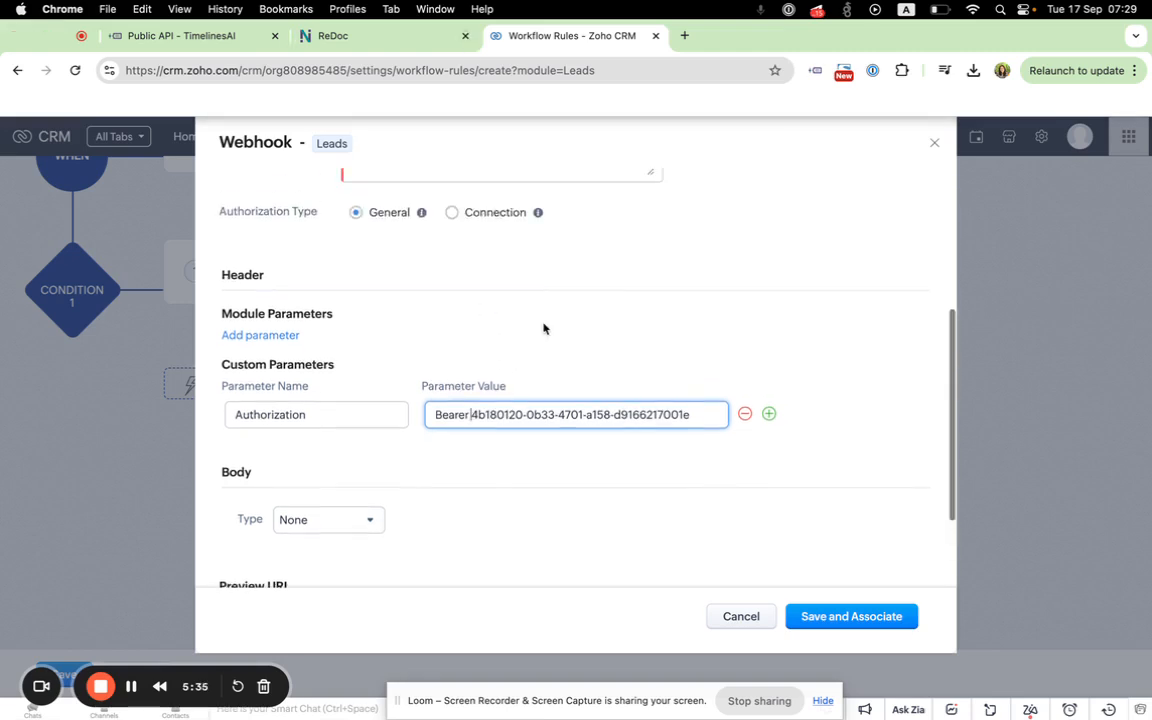
{"action": "left_click", "coordinate": [769, 416]}
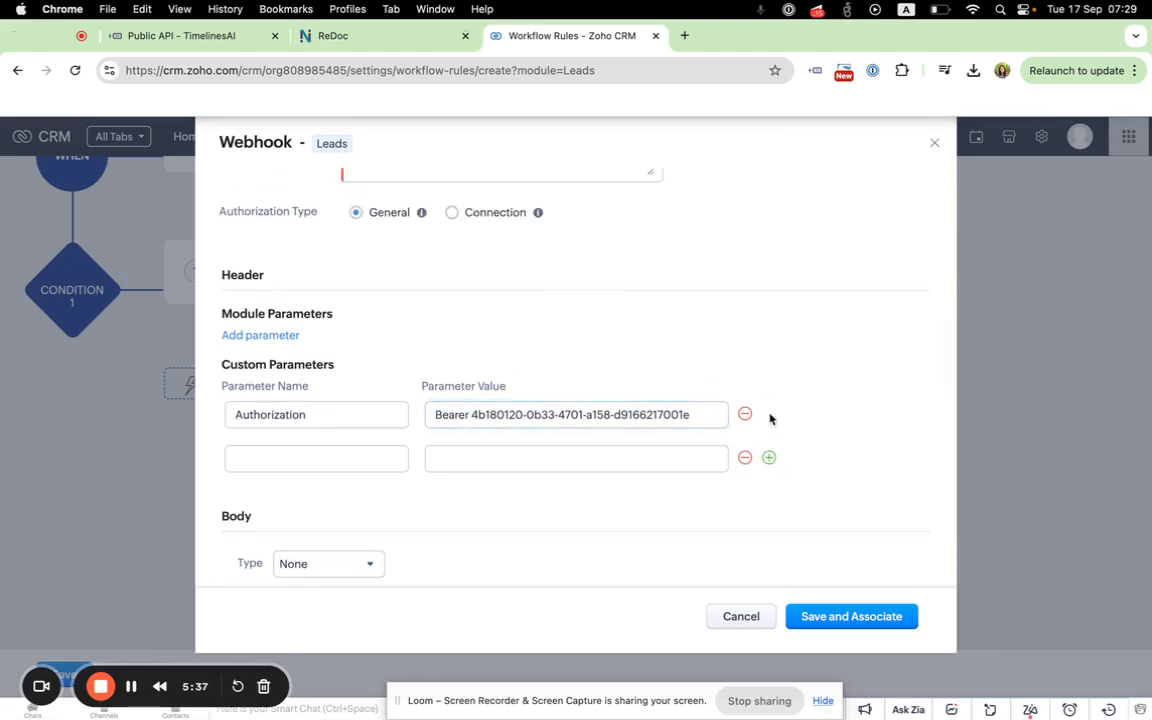
{"action": "left_click", "coordinate": [361, 460]}
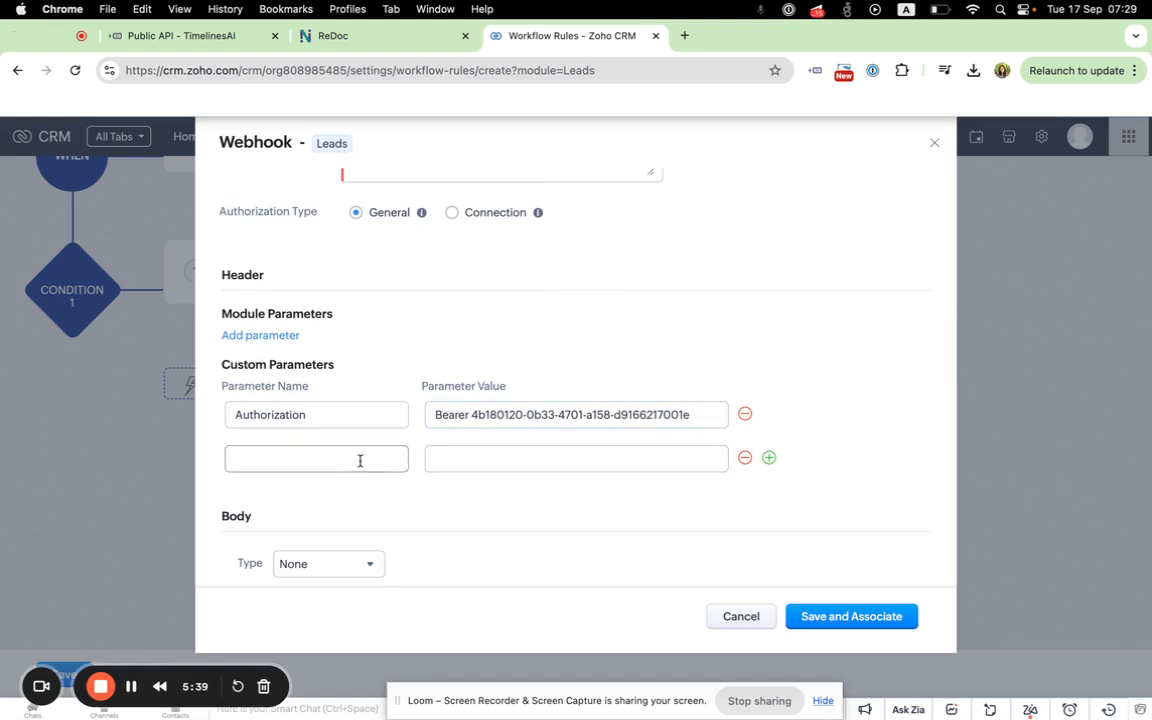
{"action": "left_click", "coordinate": [360, 460]}
{"action": "type", "text": "Co"}
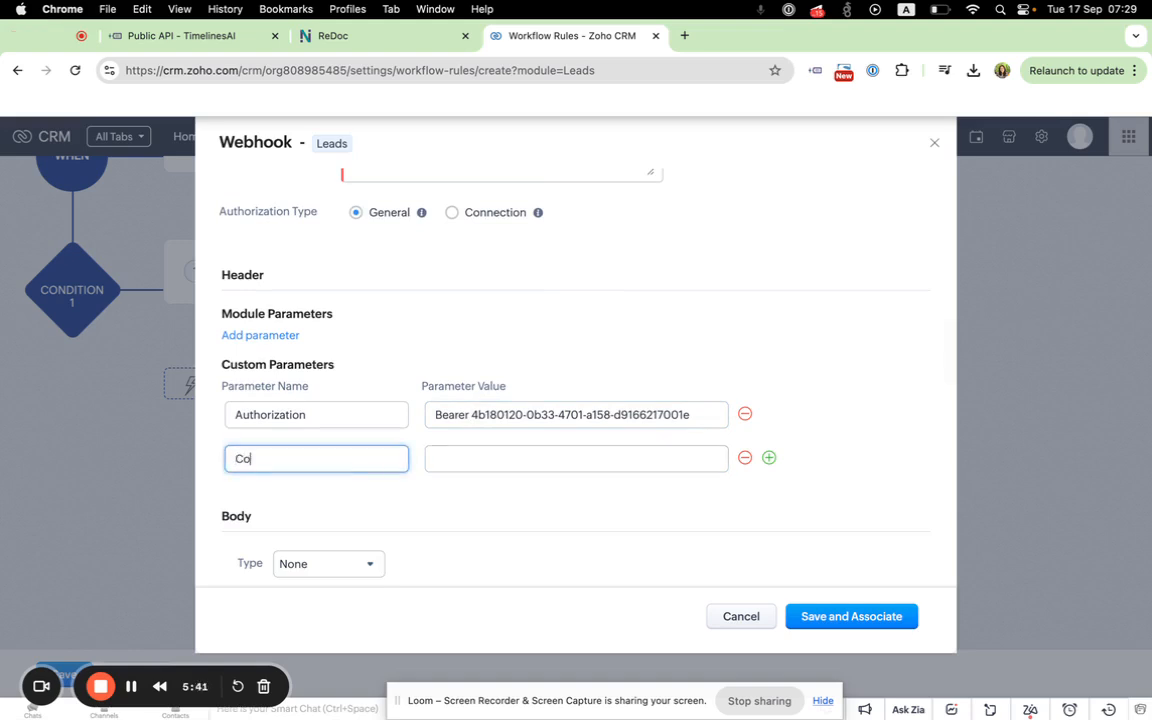
{"action": "type", "text": "ntent-Type"}
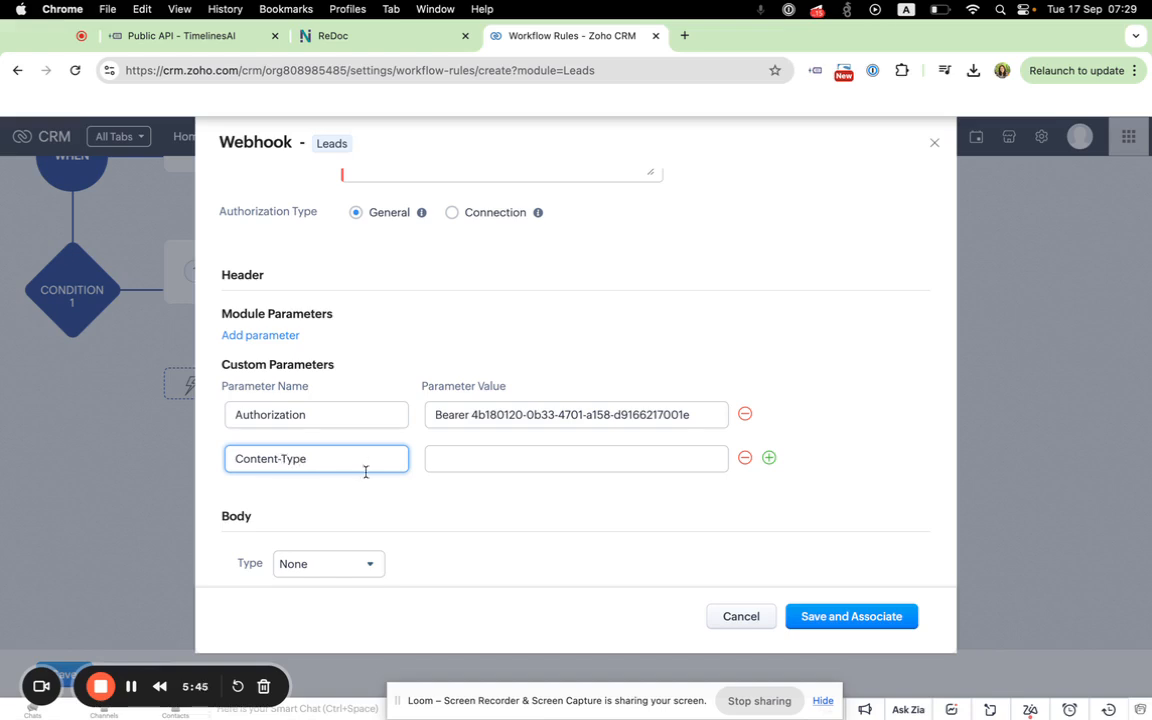
Step: Set the Content-Type parameter's value to application/json
{"action": "left_click", "coordinate": [460, 460]}
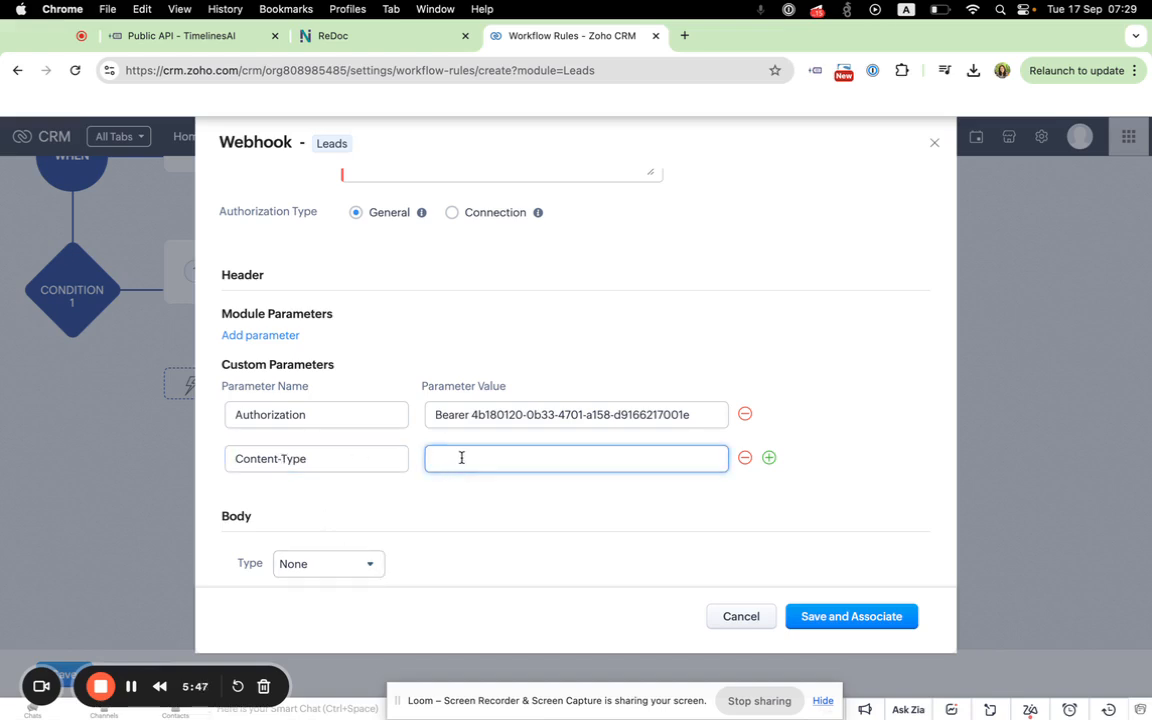
{"action": "key", "text": "super+Tab"}
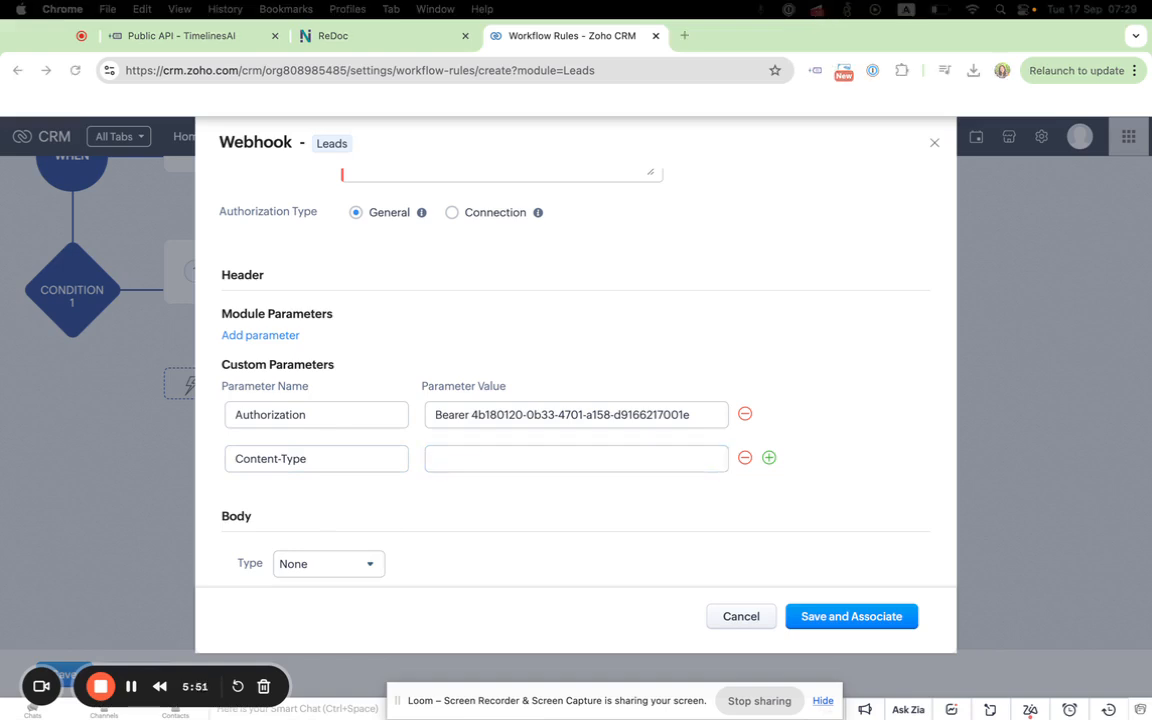
{"action": "left_click", "coordinate": [458, 460]}
{"action": "key", "text": "super+v"}
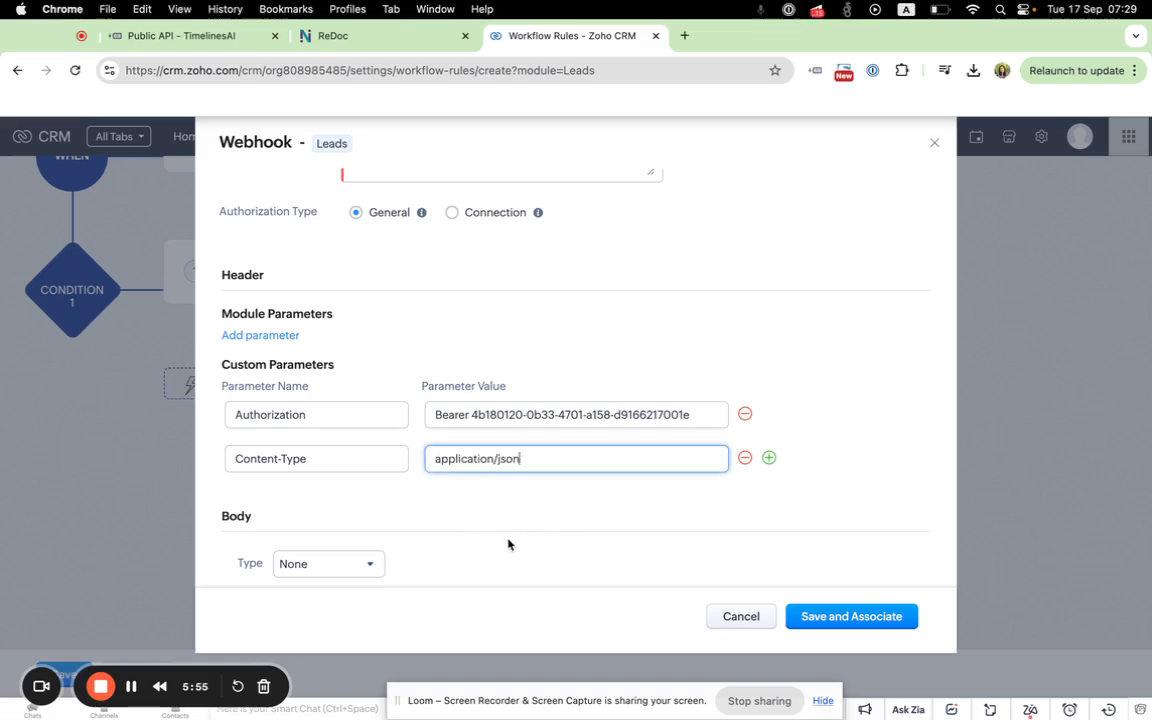
Step: Set the webhook's body type to Raw
{"action": "scroll", "coordinate": [508, 543], "scroll_direction": "down", "scroll_amount": 3}
{"action": "scroll", "coordinate": [508, 544], "scroll_direction": "down", "scroll_amount": 2}
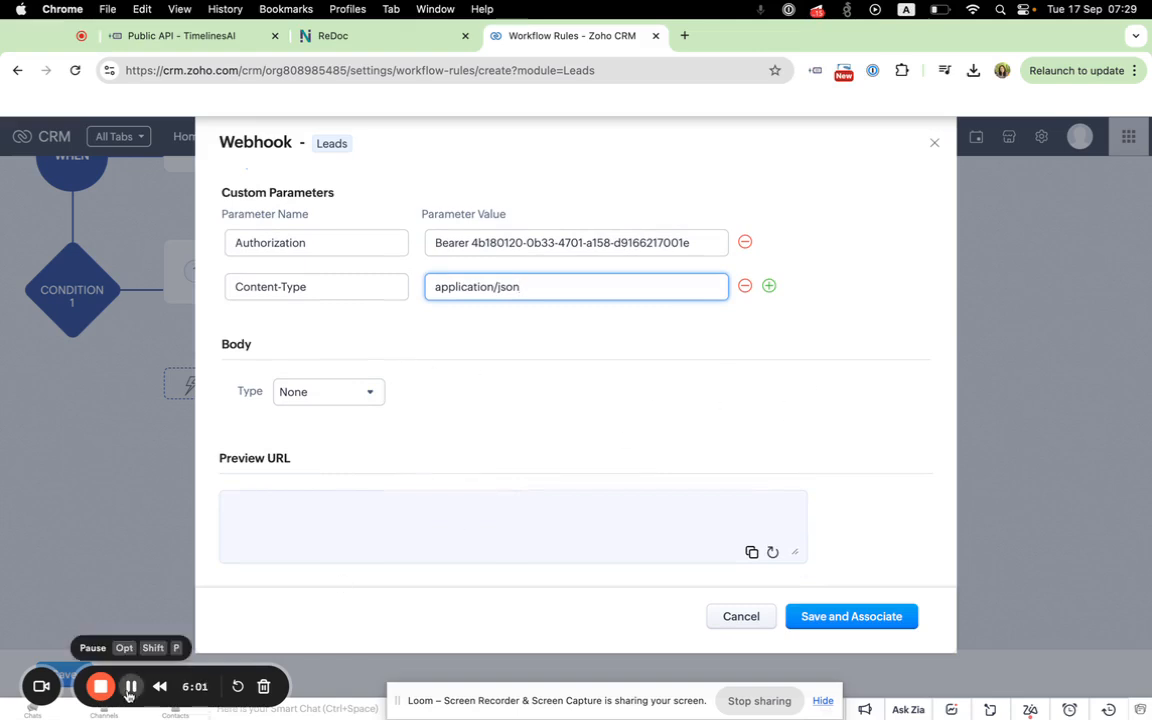
{"action": "scroll", "coordinate": [334, 465], "scroll_direction": "up", "scroll_amount": 2}
{"action": "left_click", "coordinate": [334, 463]}
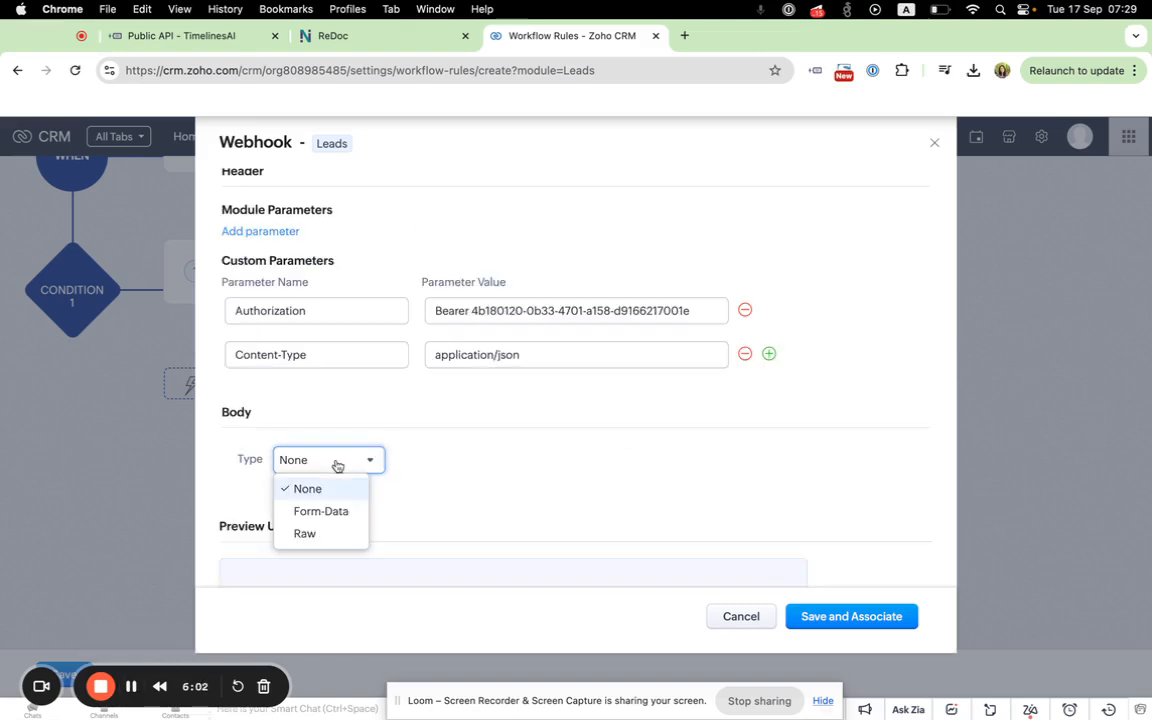
{"action": "left_click", "coordinate": [320, 534]}
{"action": "scroll", "coordinate": [370, 521], "scroll_direction": "down", "scroll_amount": 2}
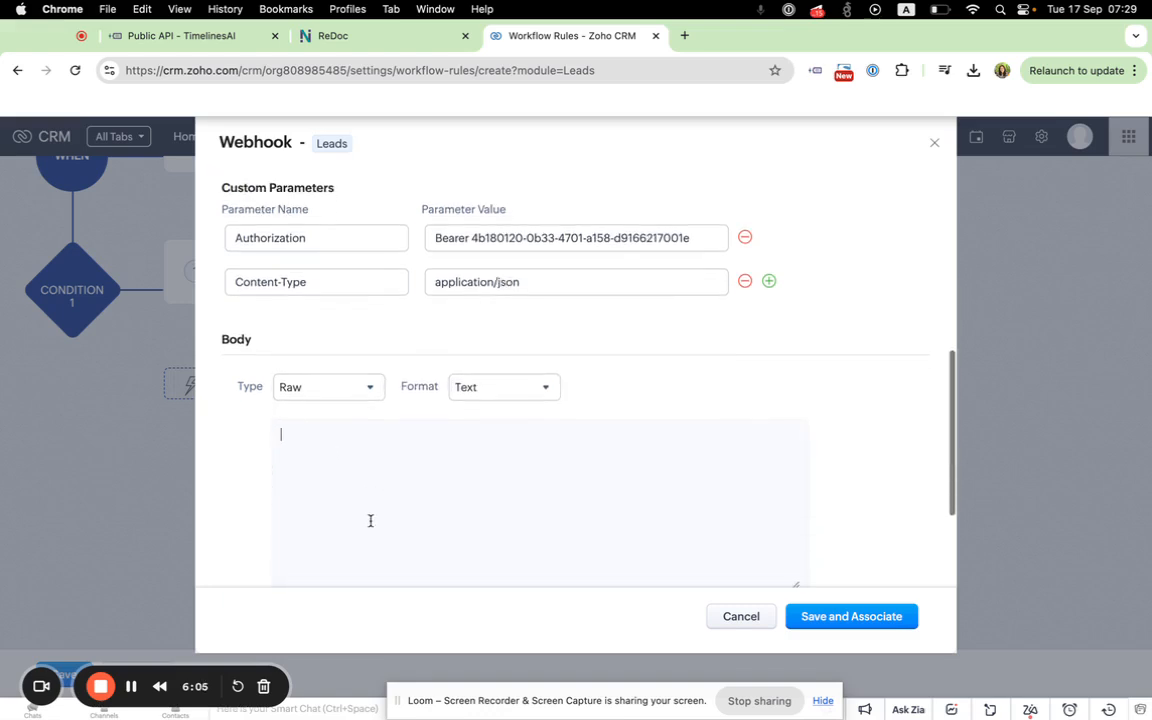
{"action": "scroll", "coordinate": [370, 521], "scroll_direction": "down", "scroll_amount": 2}
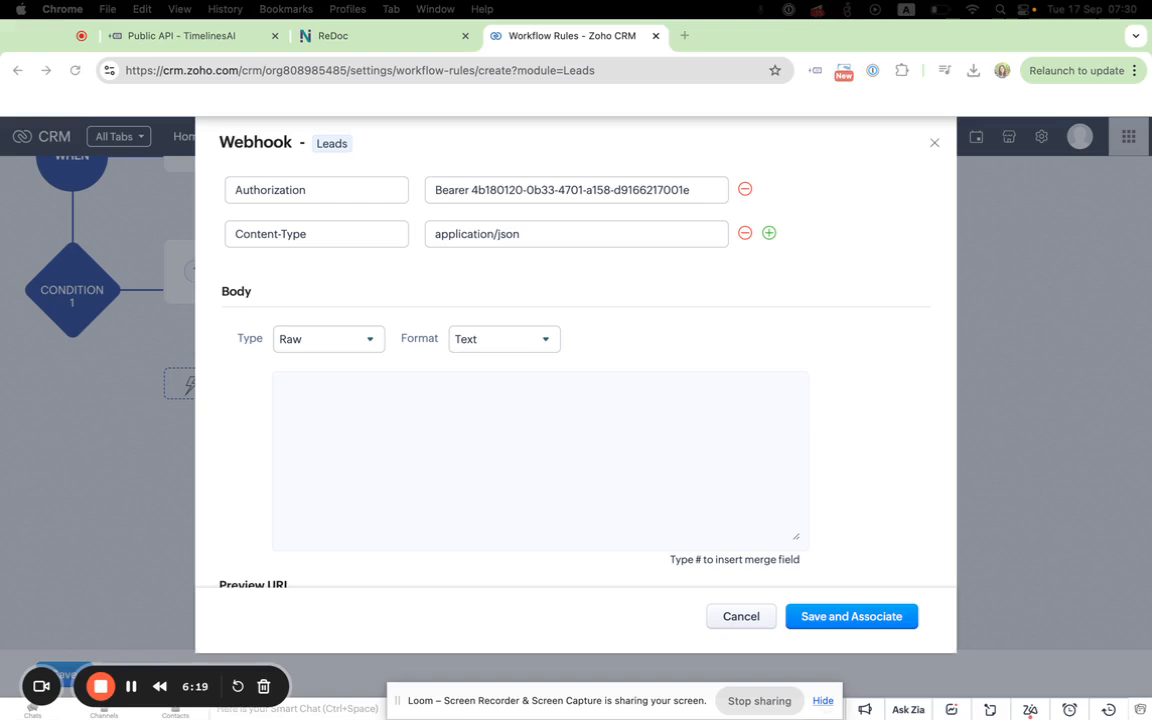
Step: Paste the sample JSON message request into the webhook body and clear the value of its "phone" field
{"action": "left_click", "coordinate": [321, 393]}
{"action": "key", "text": "super+v"}
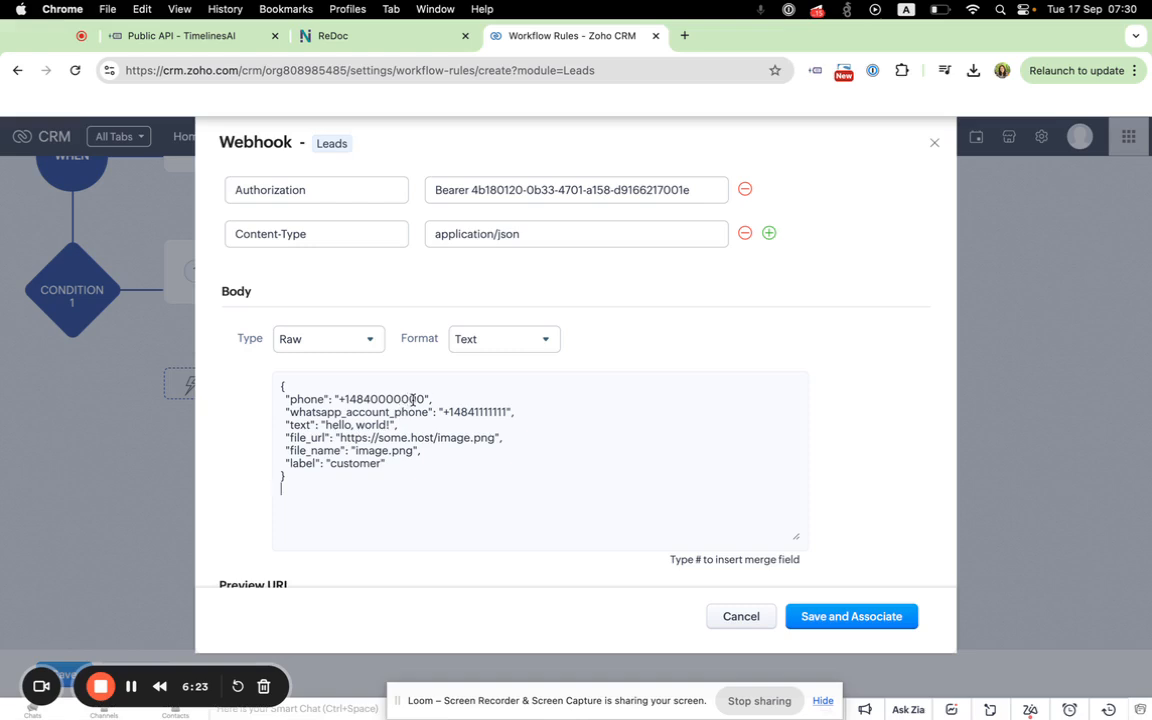
{"action": "left_click_drag", "start_coordinate": [429, 400], "coordinate": [348, 399]}
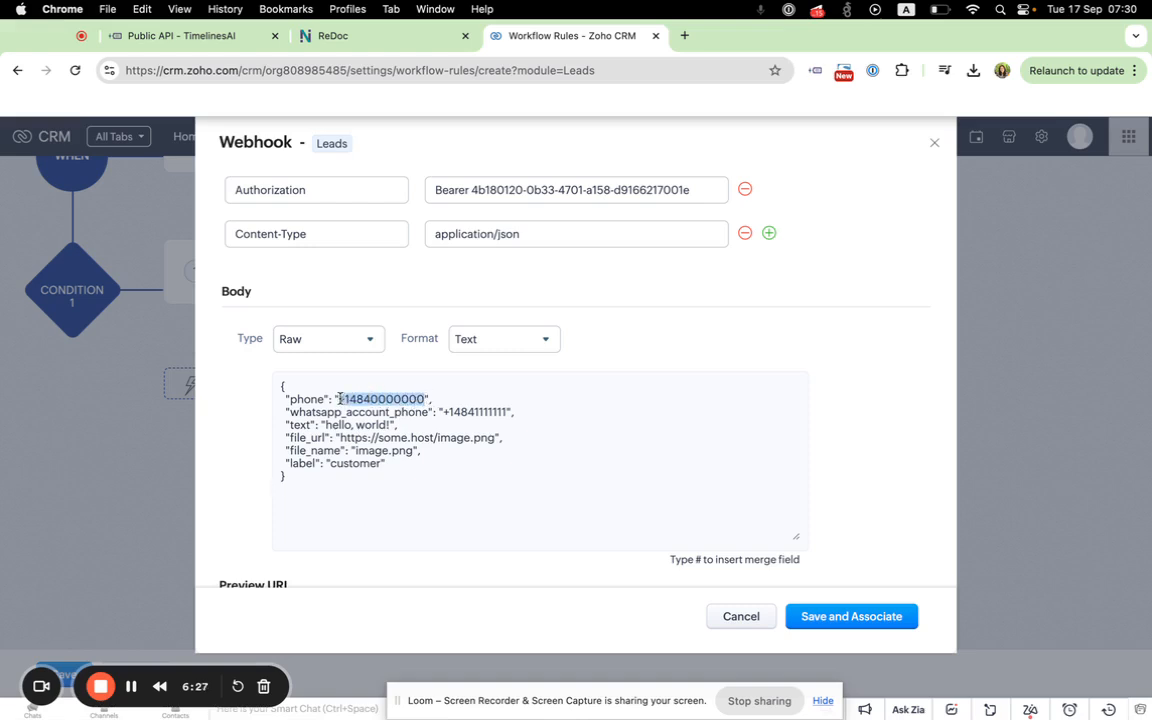
{"action": "key", "text": "BackSpace"}
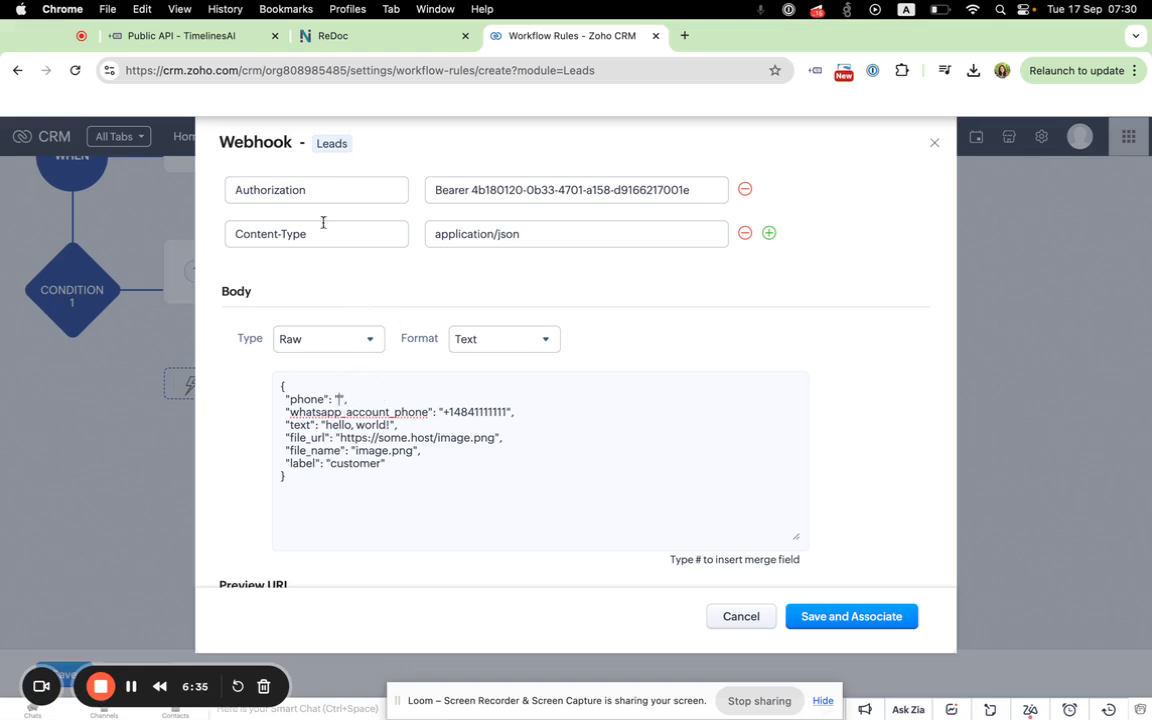
Step: Copy the test contact's phone number from its TimelinesAI chat and paste it as the "phone" value in Zoho's webhook body
{"action": "left_click", "coordinate": [218, 38]}
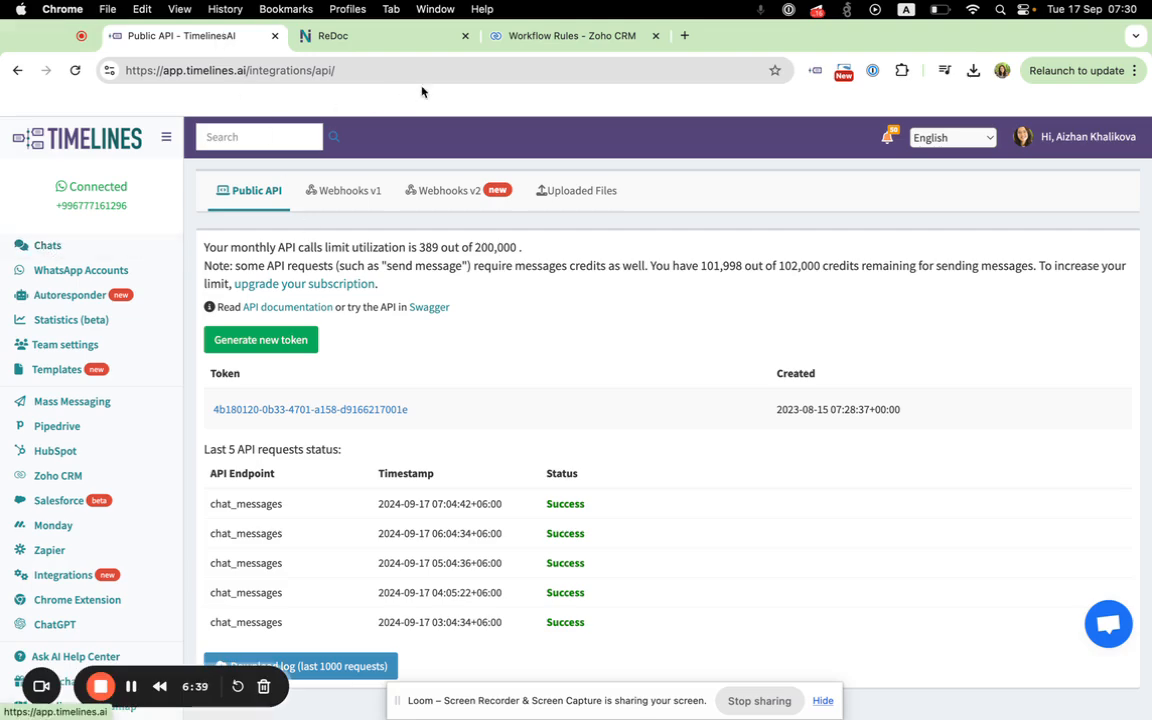
{"action": "left_click", "coordinate": [52, 246]}
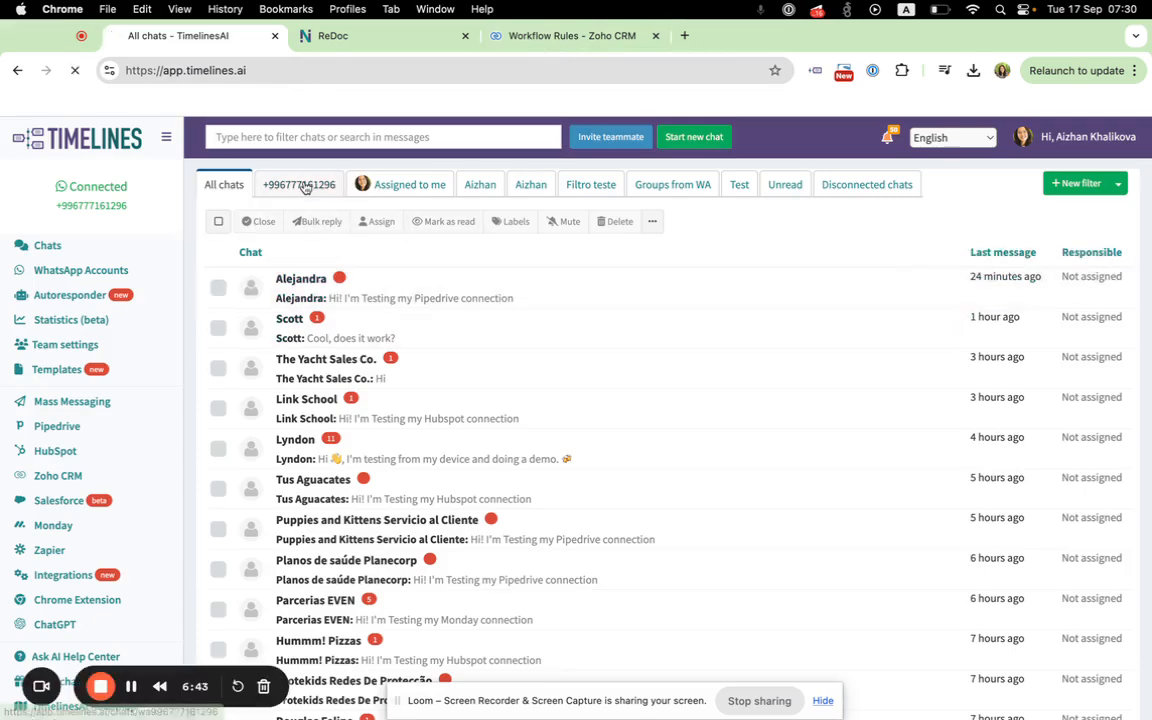
{"action": "left_click", "coordinate": [300, 183]}
{"action": "scroll", "coordinate": [371, 405], "scroll_direction": "down", "scroll_amount": 10}
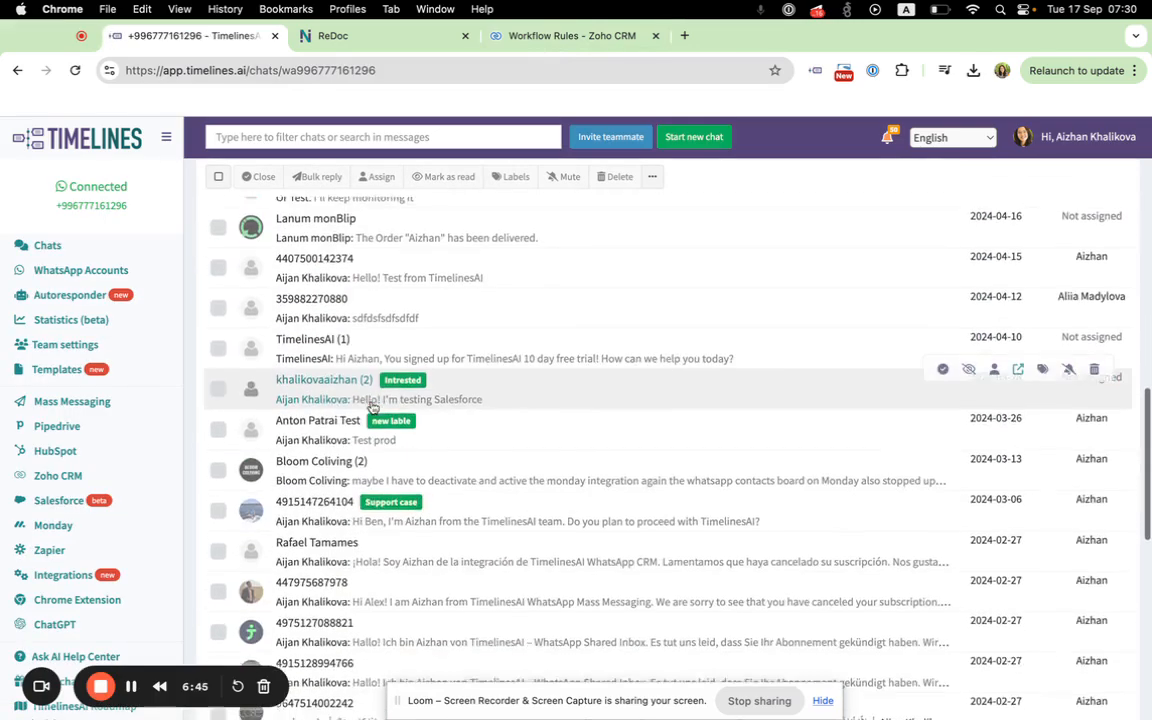
{"action": "scroll", "coordinate": [352, 394], "scroll_direction": "up", "scroll_amount": 5}
{"action": "left_click", "coordinate": [348, 391]}
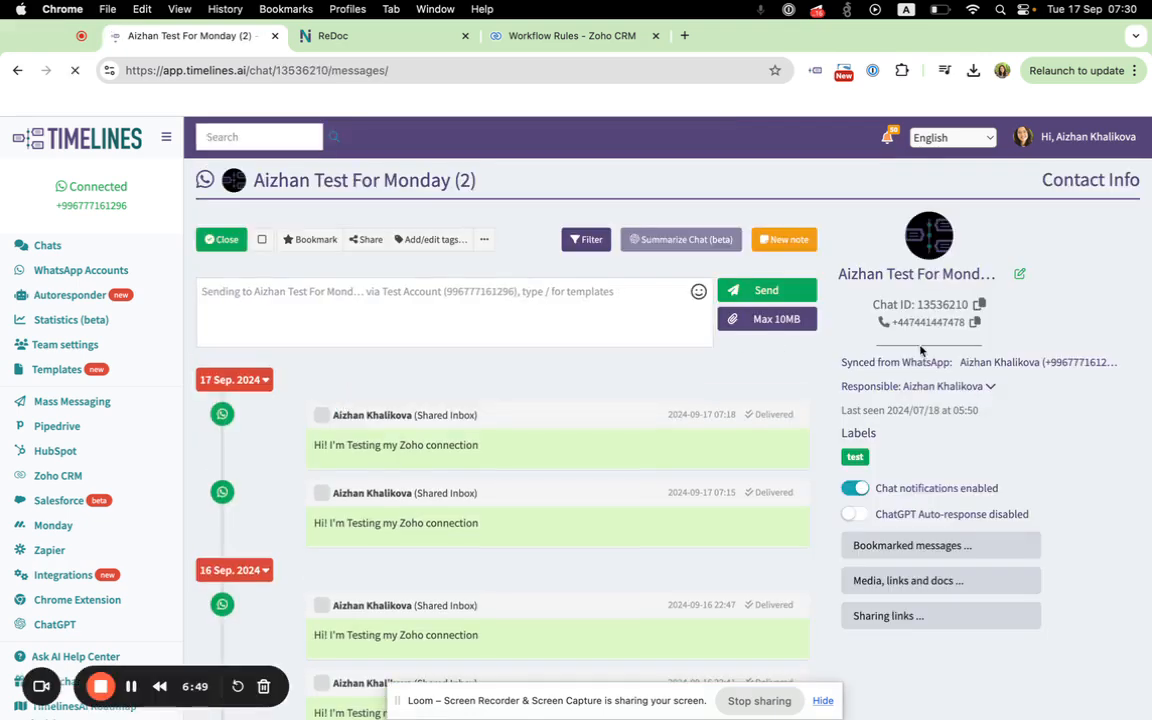
{"action": "left_click", "coordinate": [565, 36]}
{"action": "left_click", "coordinate": [338, 399]}
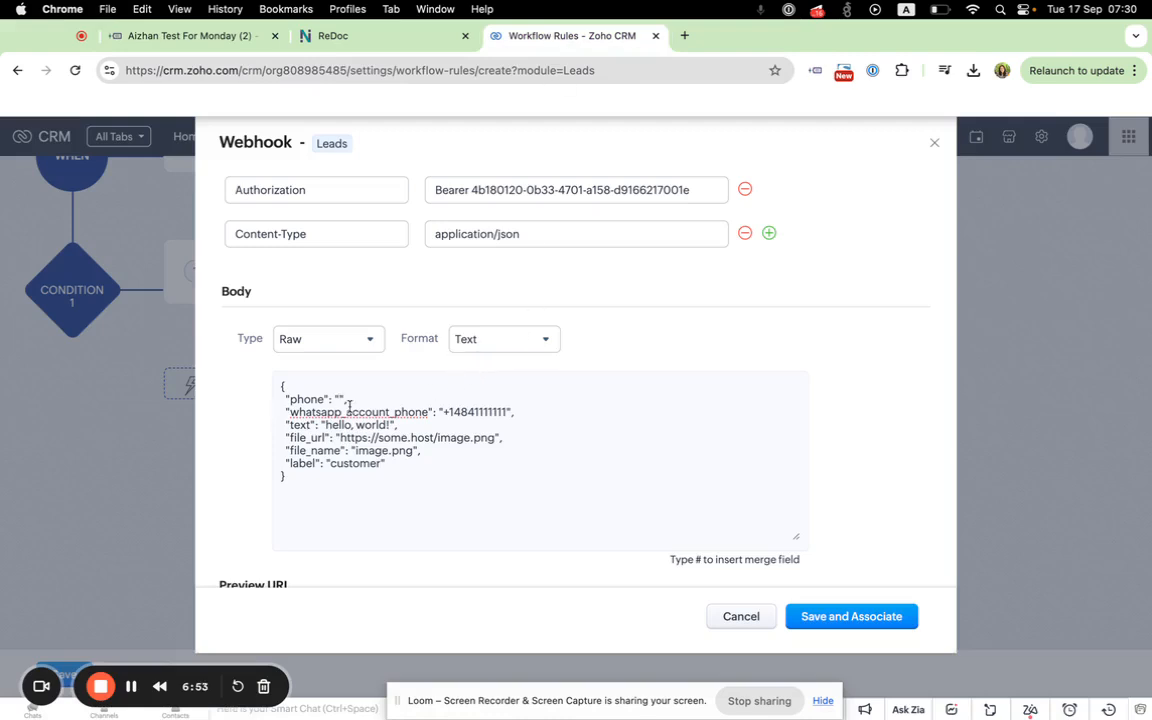
{"action": "key", "text": "super+v"}
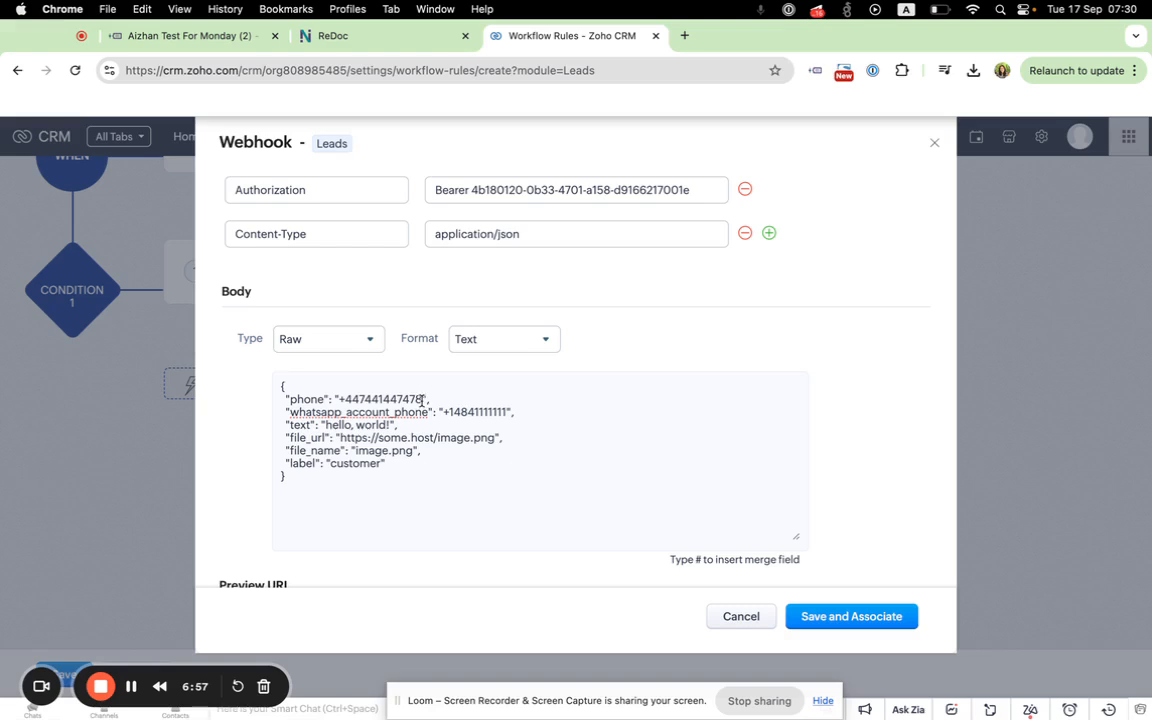
Step: Clear the "phone" value and replace the sample "whatsapp_account_phone" value with the copied phone number
{"action": "left_click_drag", "start_coordinate": [422, 399], "coordinate": [341, 401]}
{"action": "key", "text": "super+c"}
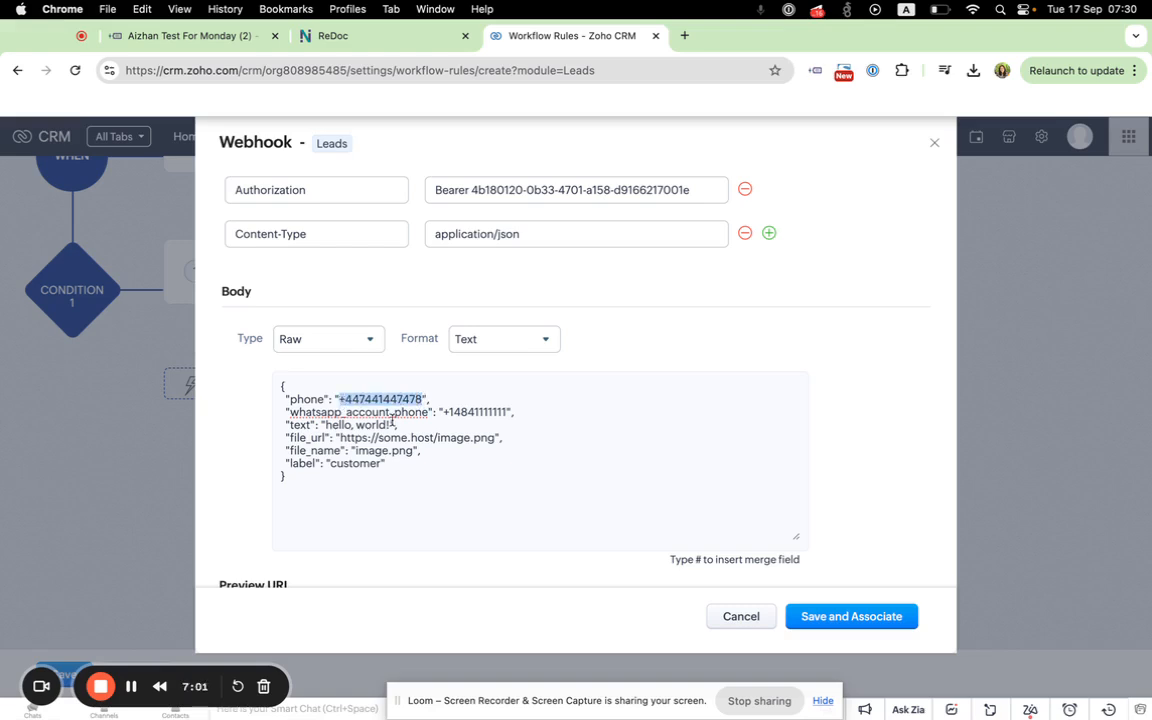
{"action": "key", "text": "BackSpace"}
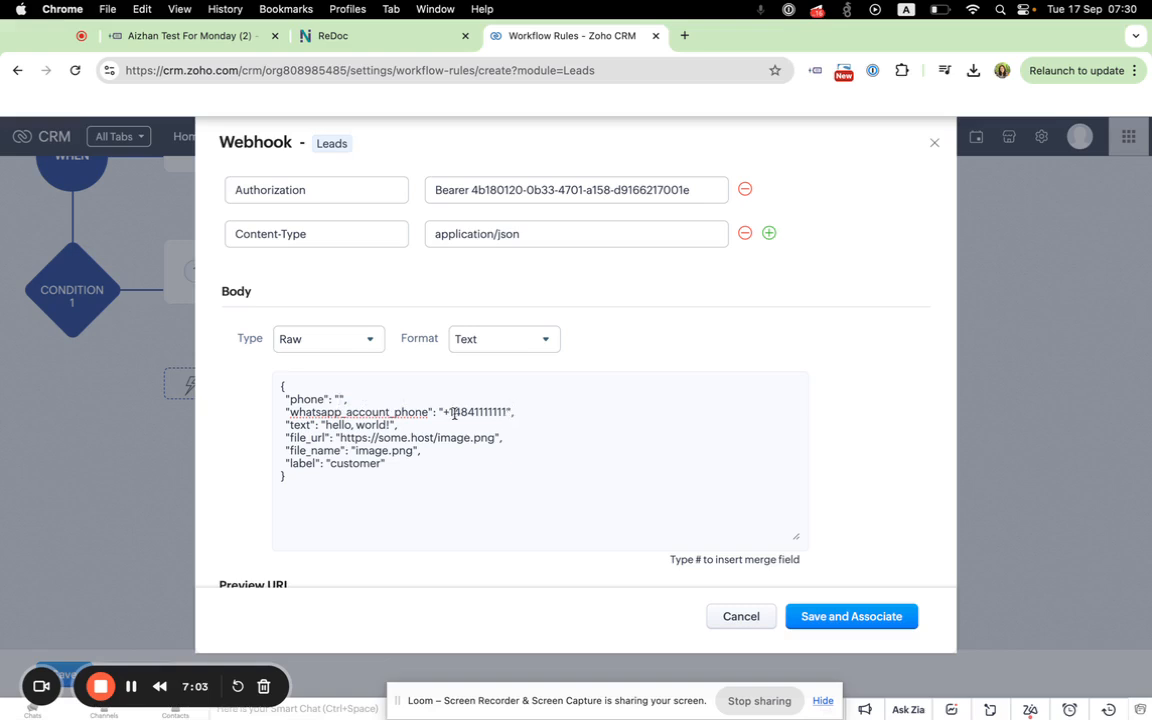
{"action": "left_click_drag", "start_coordinate": [506, 411], "coordinate": [439, 412]}
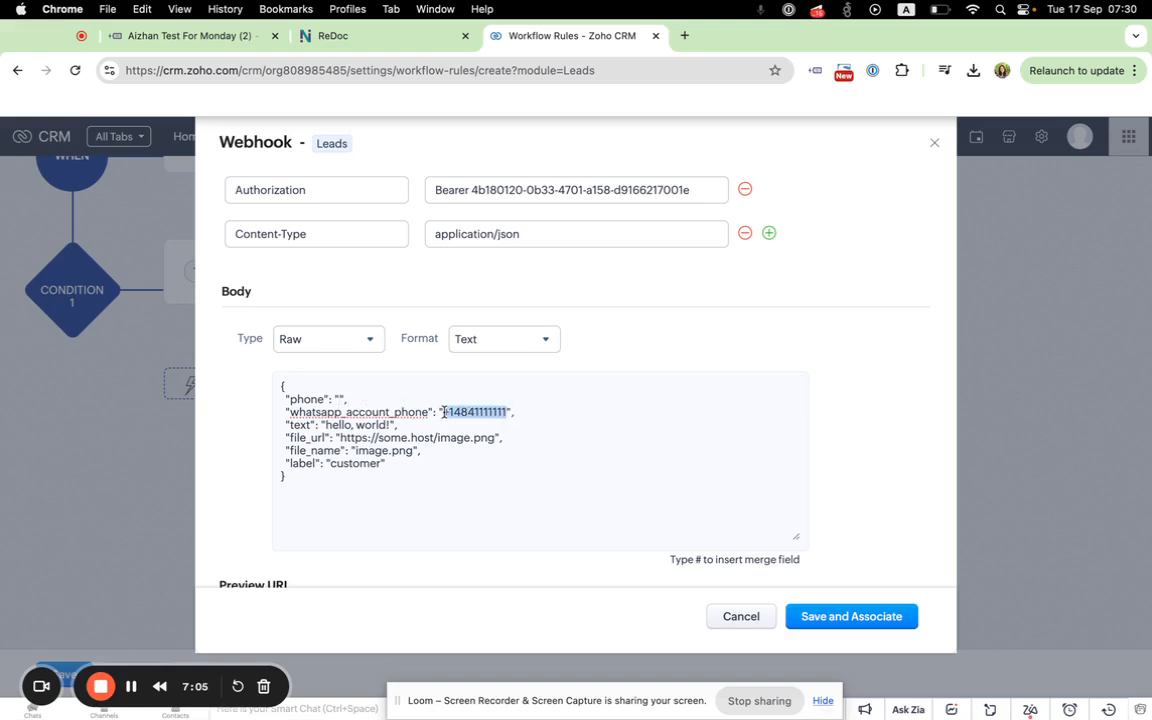
{"action": "key", "text": "super+v"}
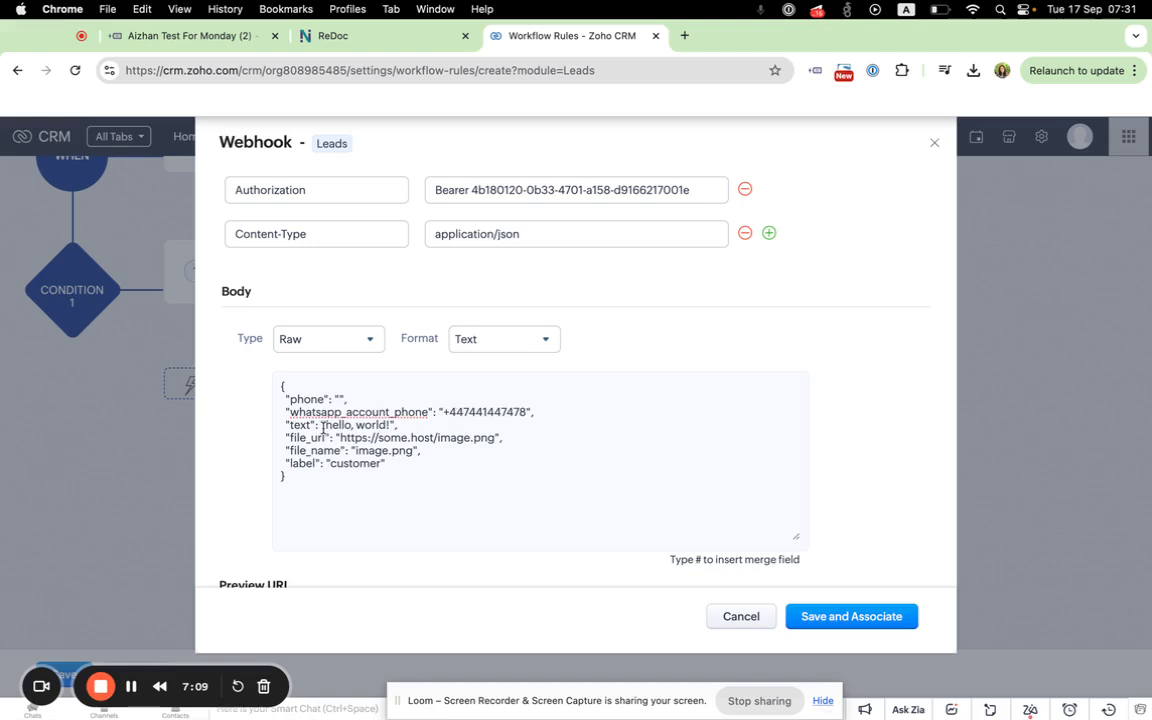
Step: Remove the file_url, file_name and label lines from the webhook's JSON body, keeping the text line
{"action": "left_click_drag", "start_coordinate": [284, 425], "coordinate": [405, 427]}
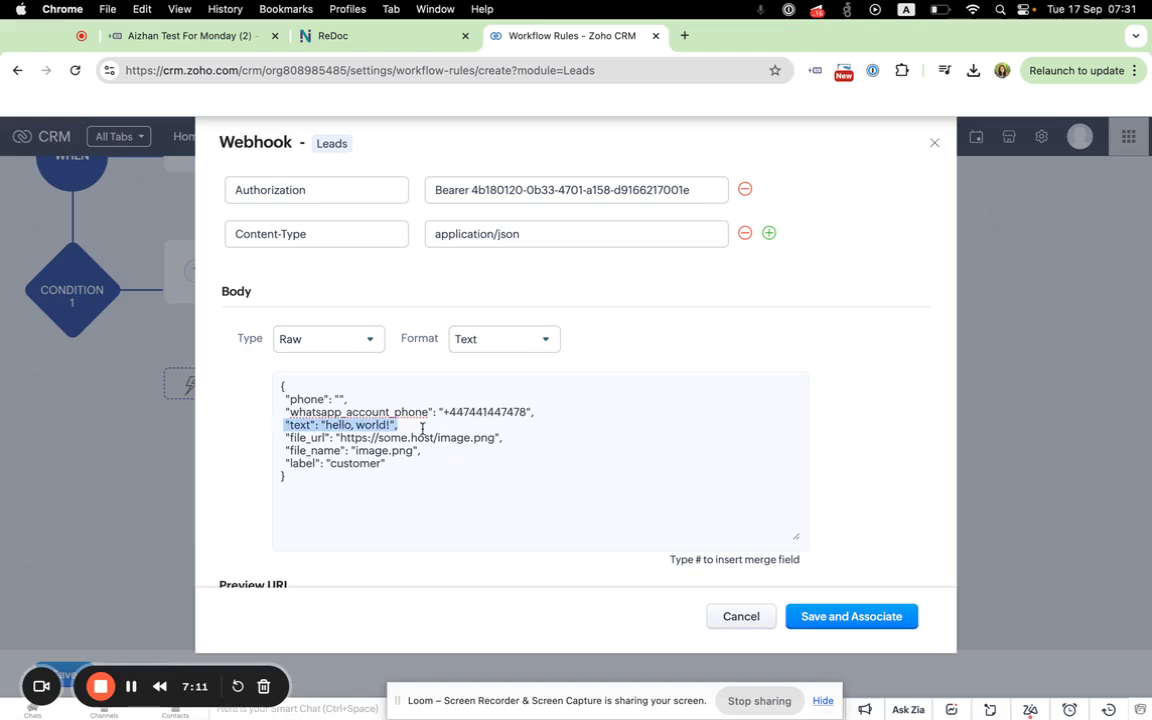
{"action": "left_click_drag", "start_coordinate": [506, 438], "coordinate": [317, 438]}
{"action": "left_click_drag", "start_coordinate": [411, 462], "coordinate": [279, 443]}
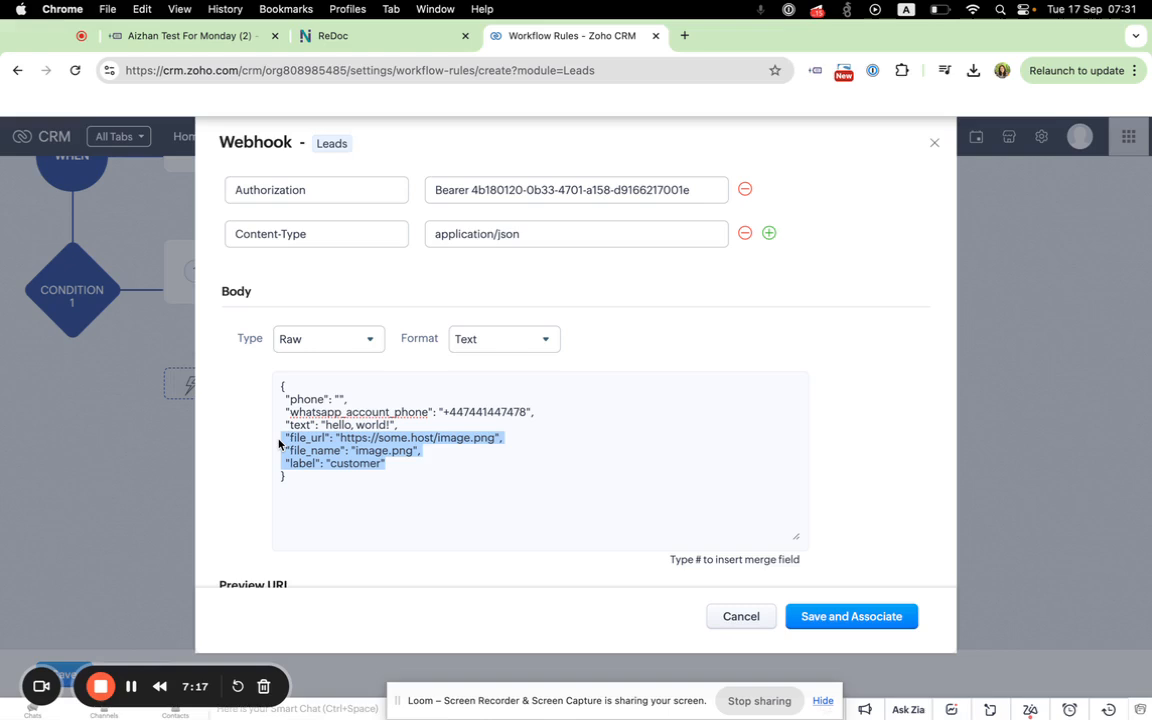
{"action": "key", "text": "BackSpace"}
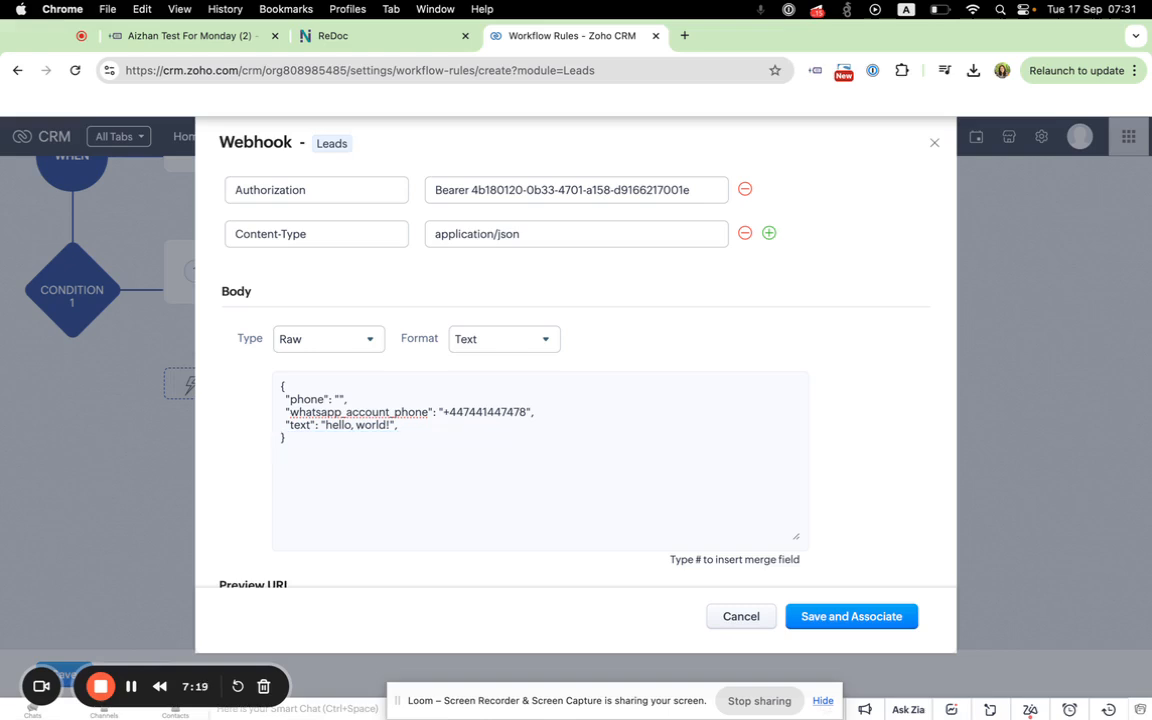
Step: Copy the current WhatsApp account's phone number from TimelinesAI and paste it as the "phone" value in Zoho's webhook body
{"action": "left_click_drag", "start_coordinate": [389, 426], "coordinate": [325, 426]}
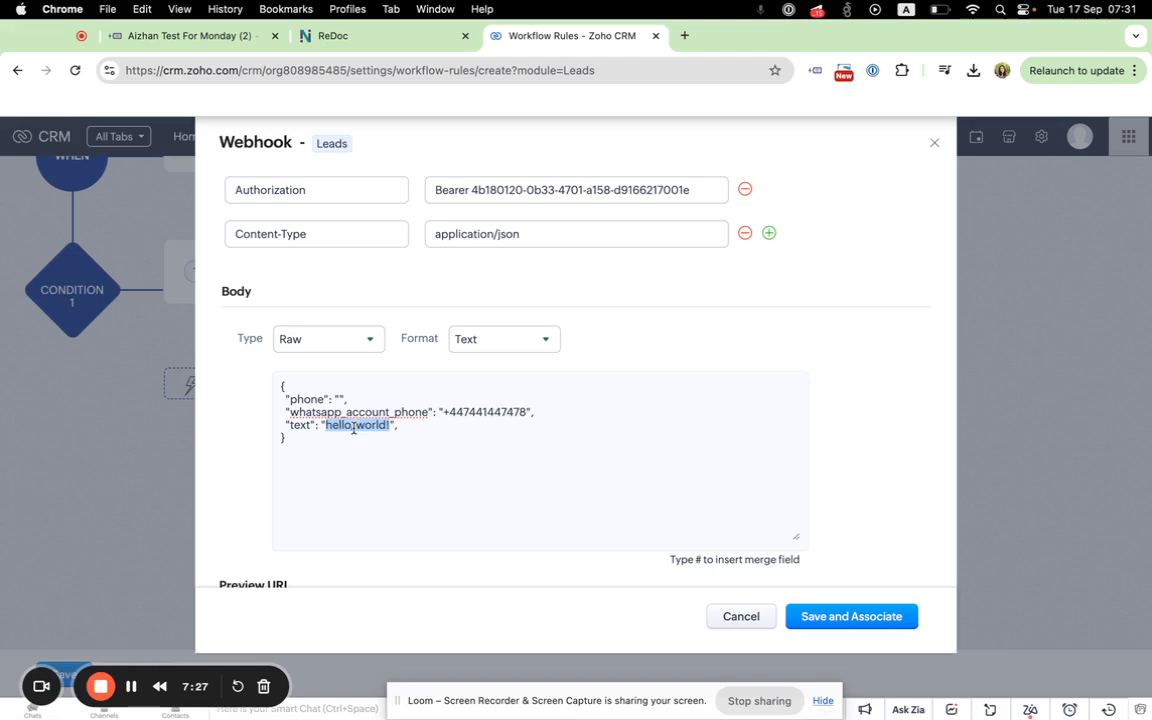
{"action": "left_click", "coordinate": [338, 399]}
{"action": "left_click", "coordinate": [185, 35]}
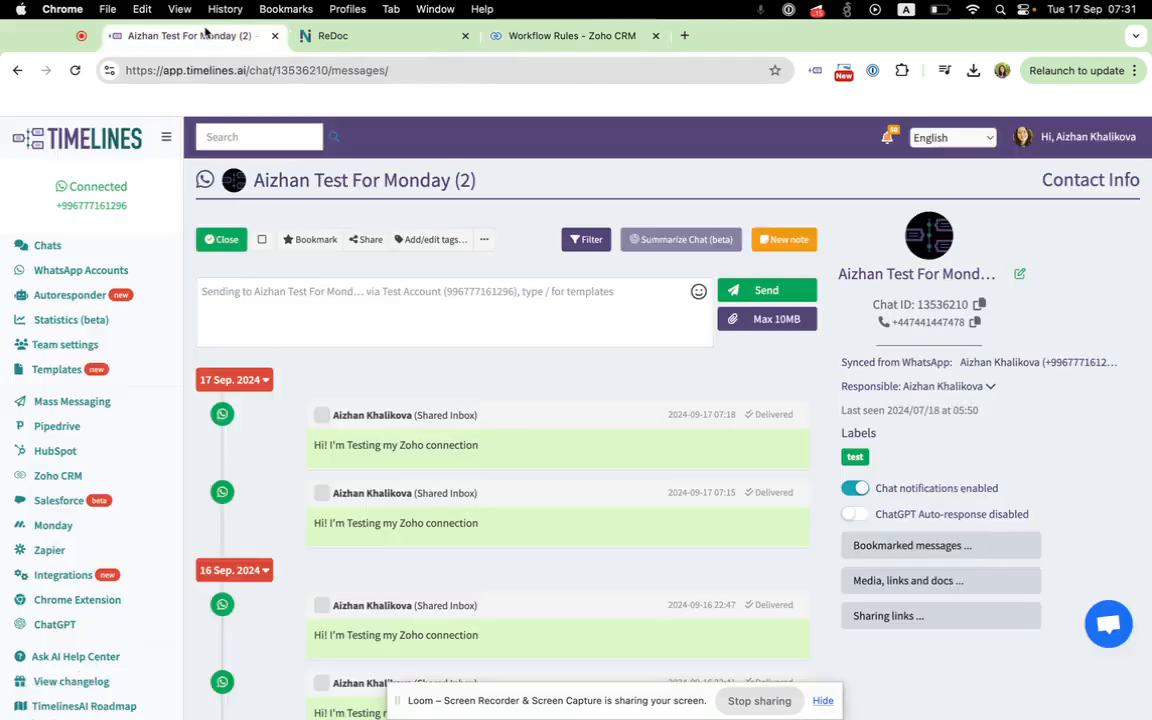
{"action": "left_click", "coordinate": [72, 274]}
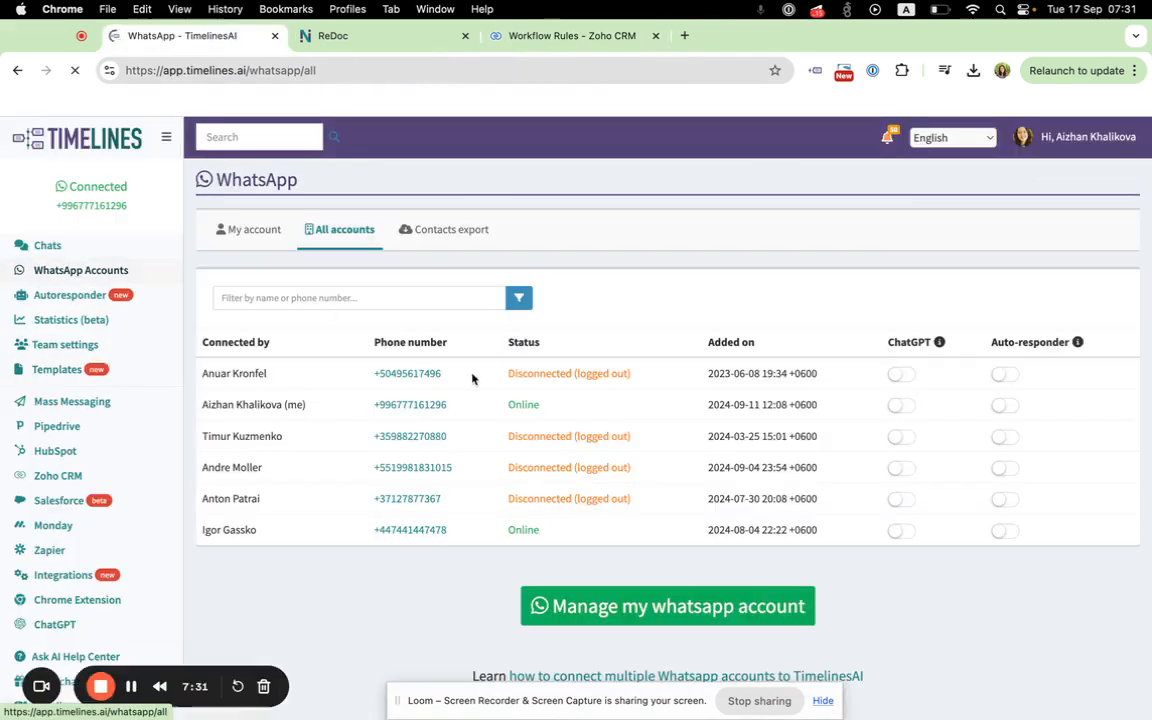
{"action": "left_click", "coordinate": [249, 232]}
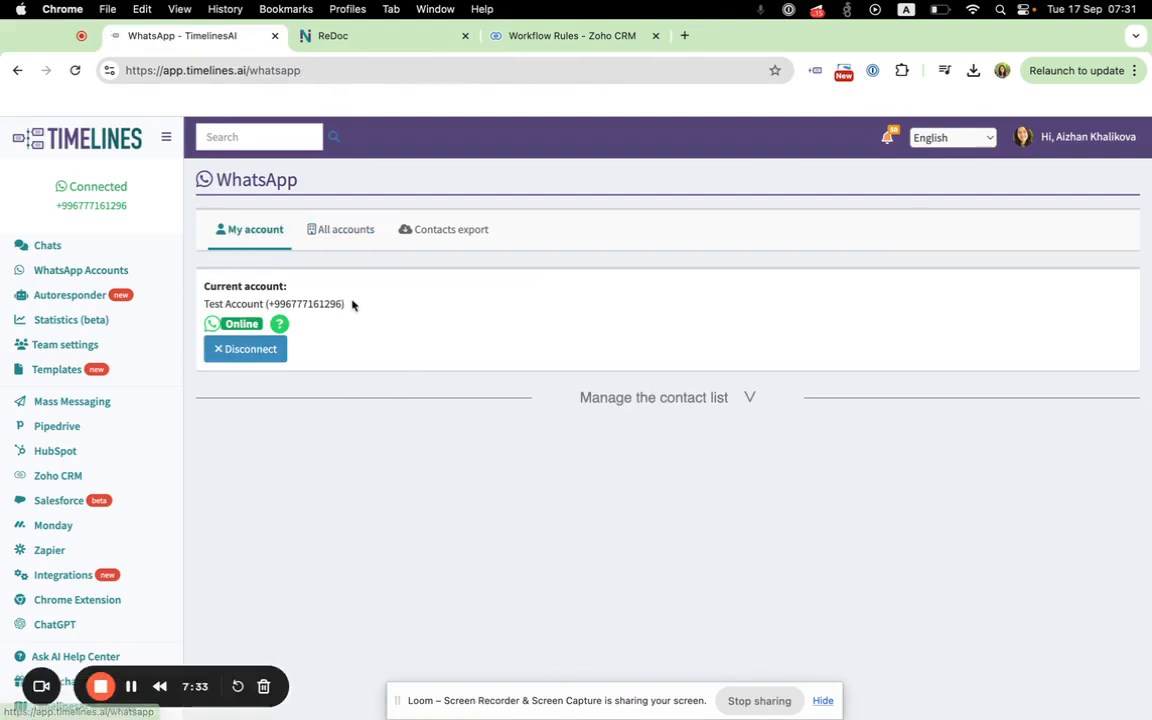
{"action": "left_click_drag", "start_coordinate": [344, 303], "coordinate": [266, 303]}
{"action": "key", "text": "cmd+c"}
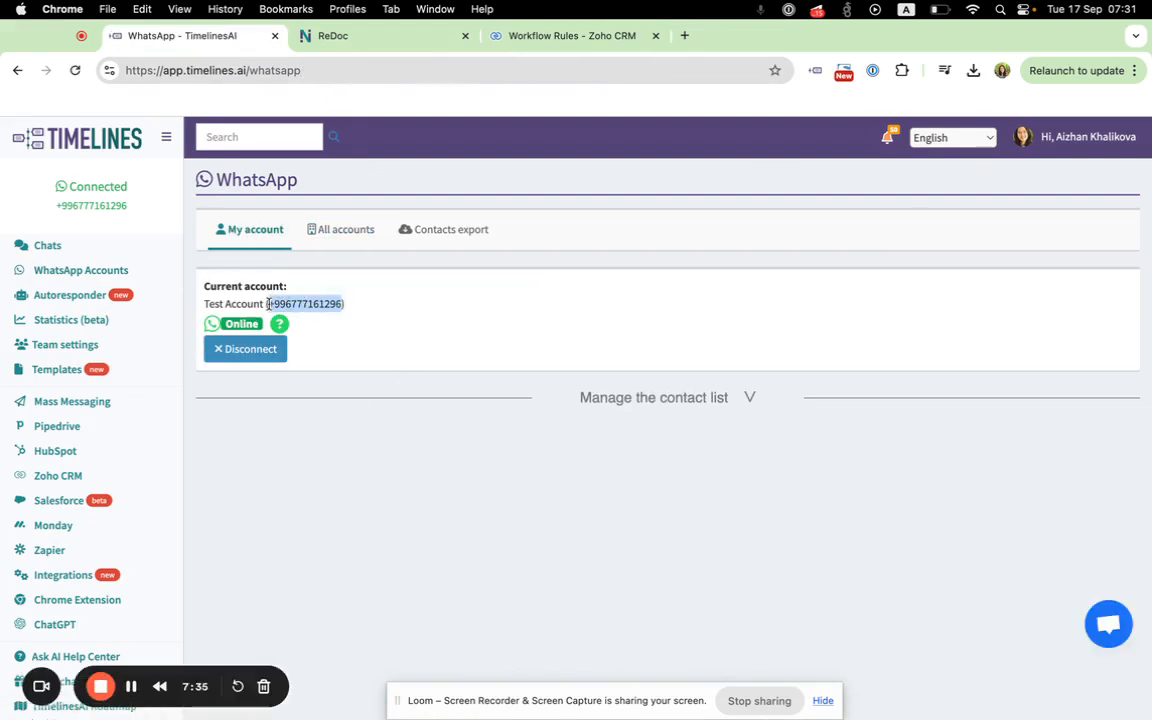
{"action": "left_click", "coordinate": [381, 40]}
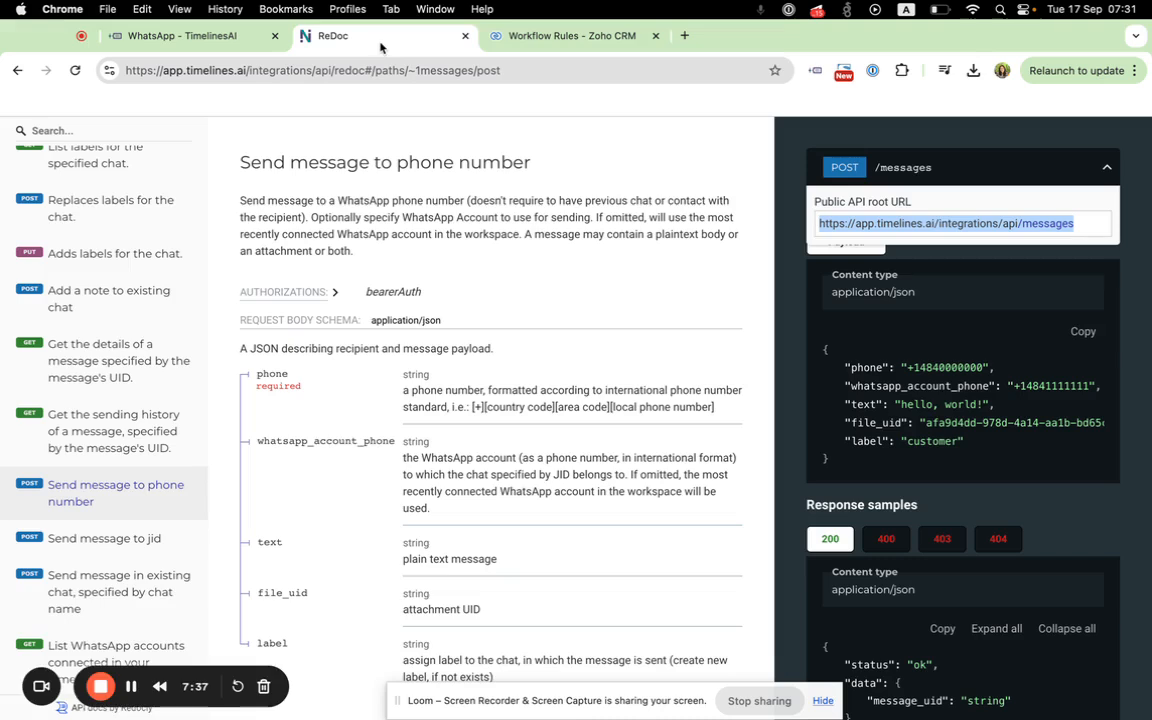
{"action": "left_click", "coordinate": [558, 36]}
{"action": "key", "text": "cmd+v"}
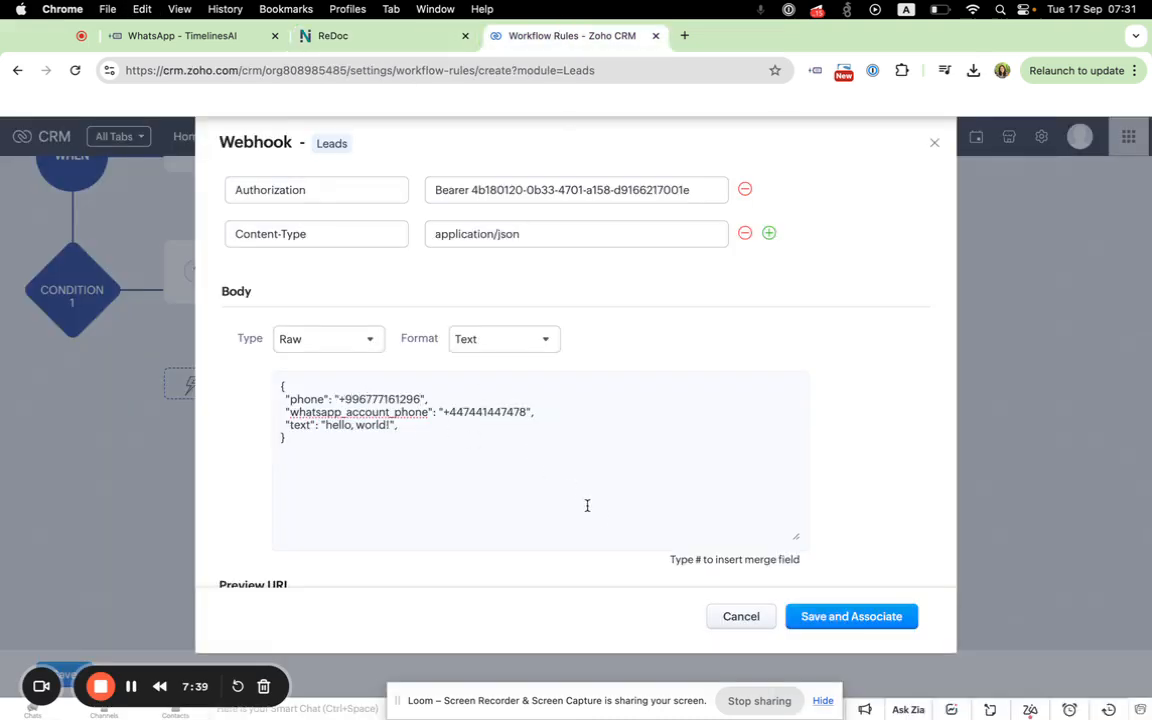
Step: Save the webhook and associate it with the rule's instant actions, and save the workflow rule
{"action": "scroll", "coordinate": [602, 514], "scroll_direction": "down", "scroll_amount": 2}
{"action": "scroll", "coordinate": [603, 518], "scroll_direction": "down", "scroll_amount": 2}
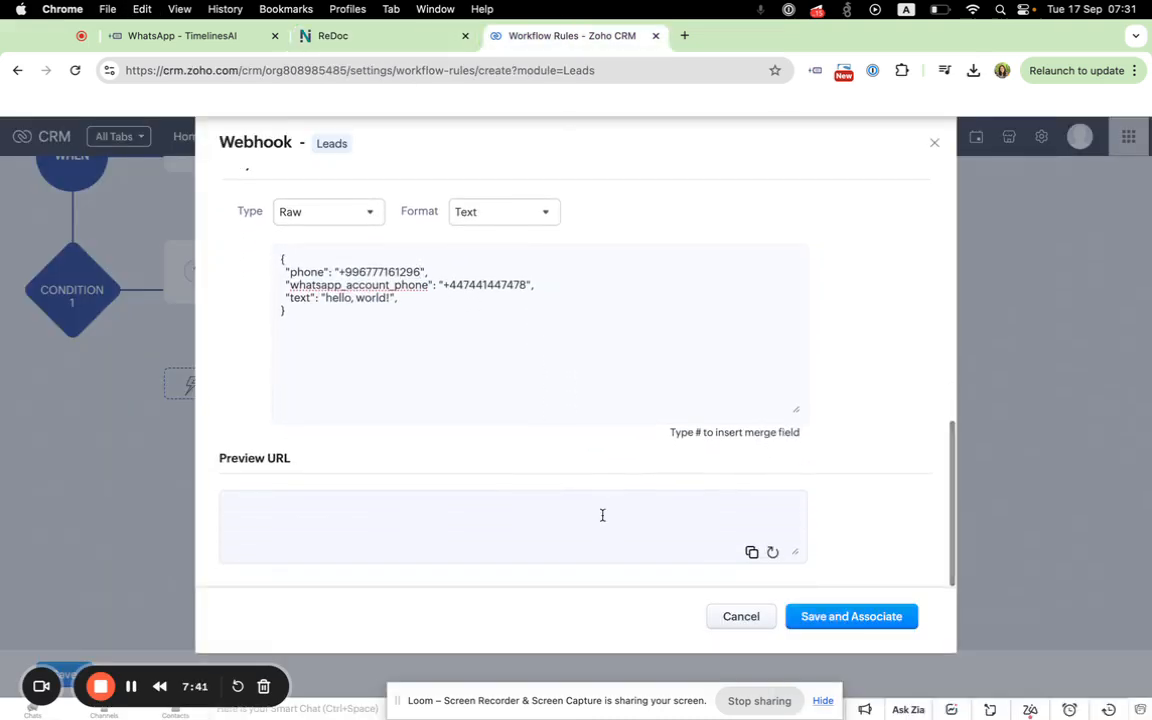
{"action": "left_click", "coordinate": [851, 617]}
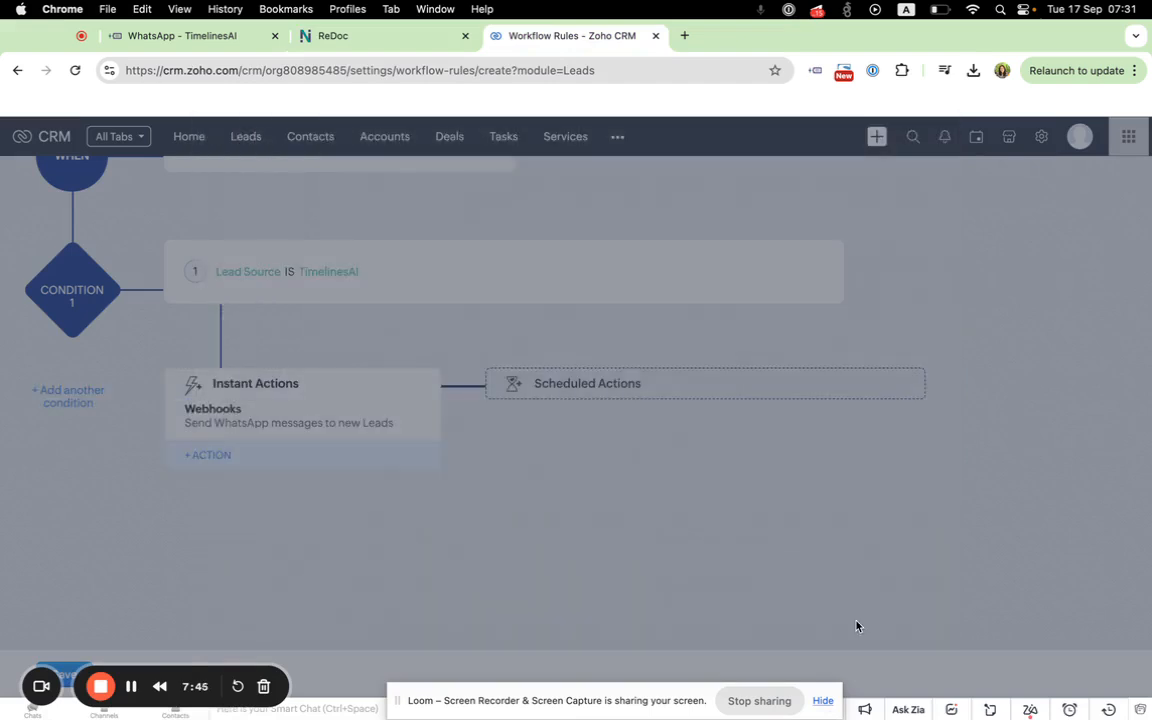
{"action": "scroll", "coordinate": [716, 518], "scroll_direction": "down", "scroll_amount": 1}
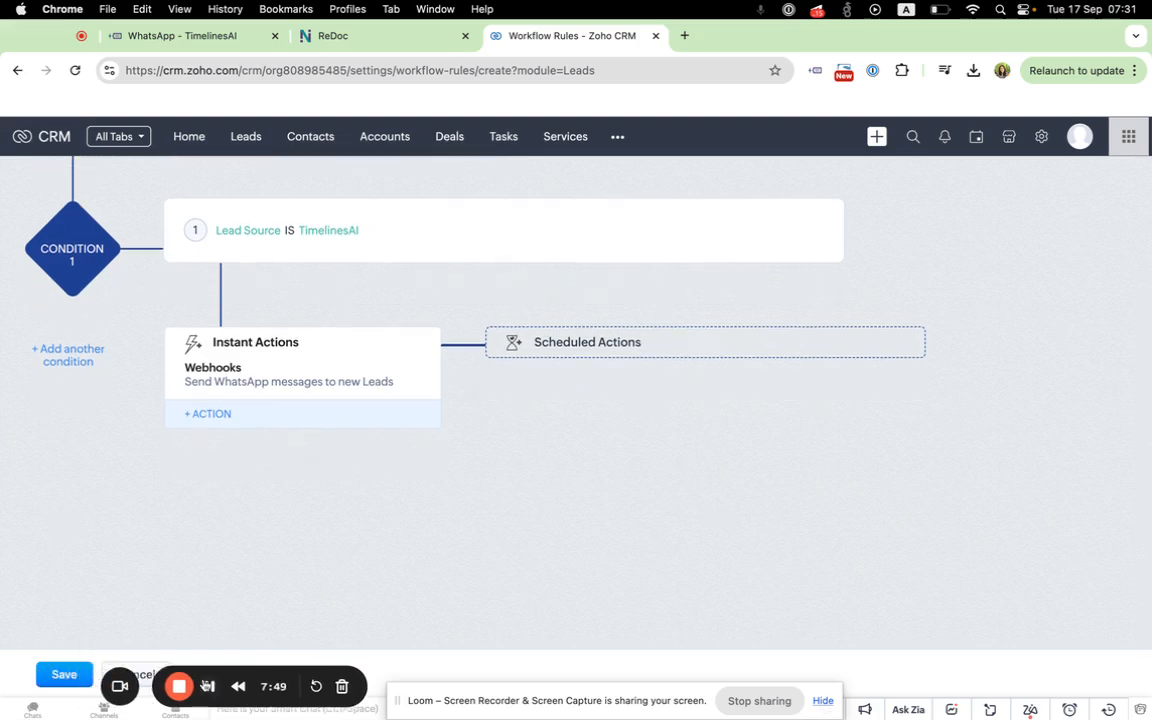
{"action": "left_click", "coordinate": [60, 678]}
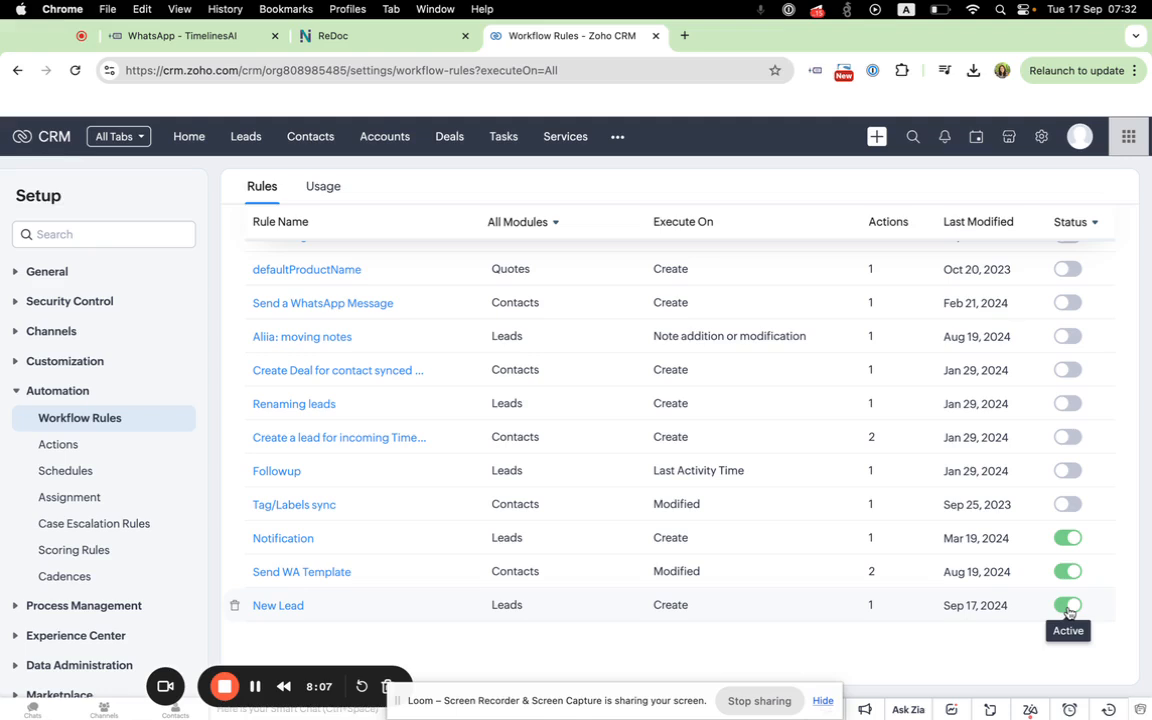
Step: Request deactivation of the New Lead rule in the workflow rules list
{"action": "left_click", "coordinate": [1068, 606]}
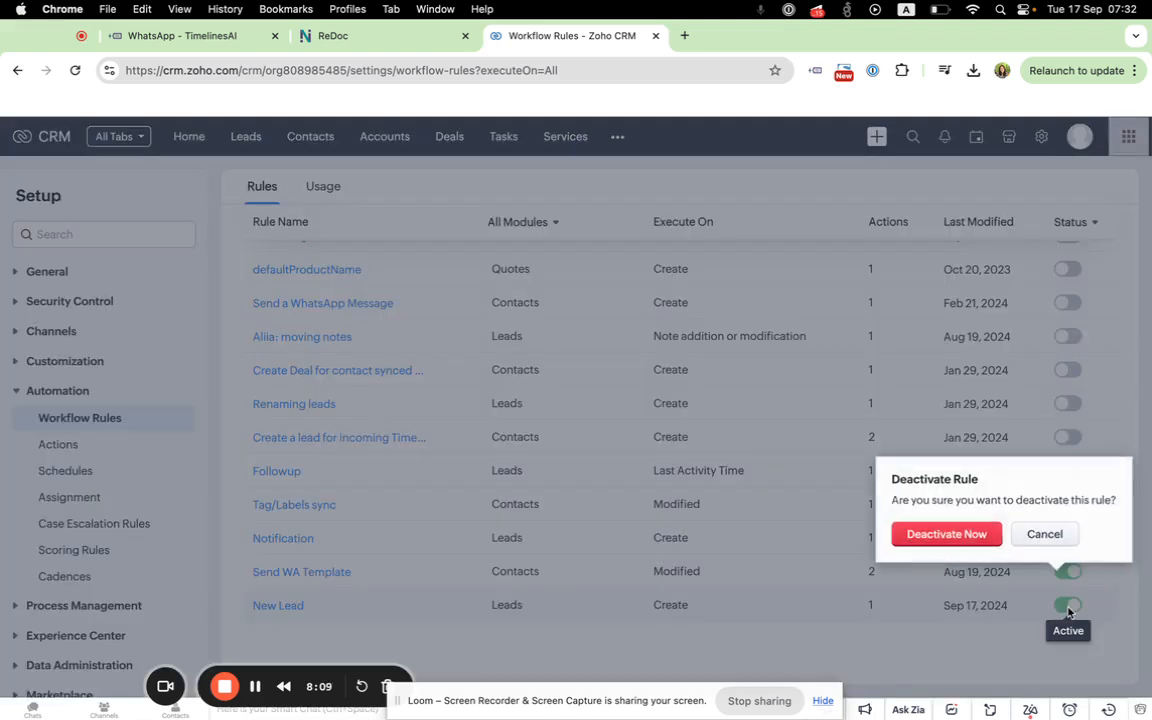